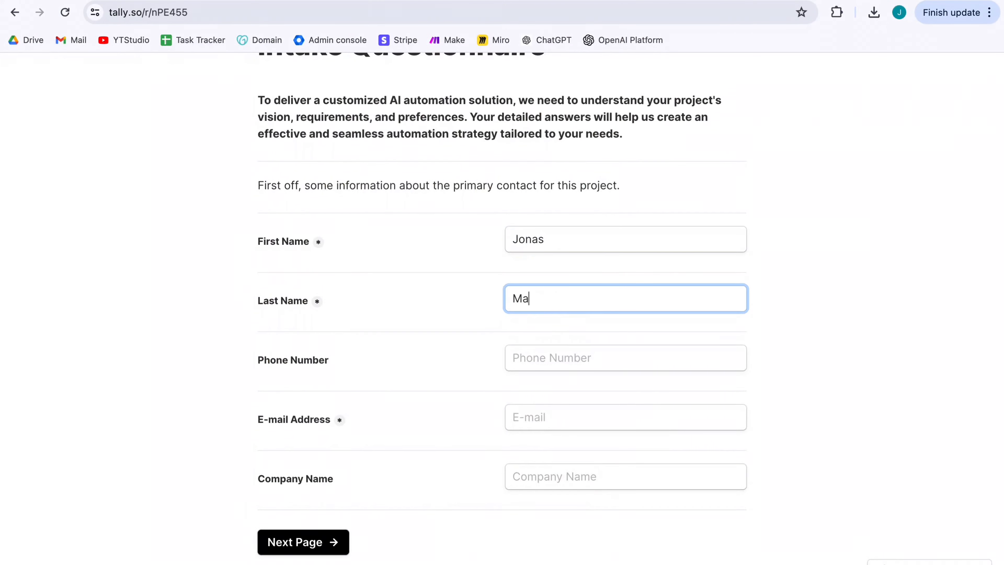
Fill in the contact's last name, phone number and e-mail, then return to the Make scenario.
type("ssie")
left_click(626, 358)
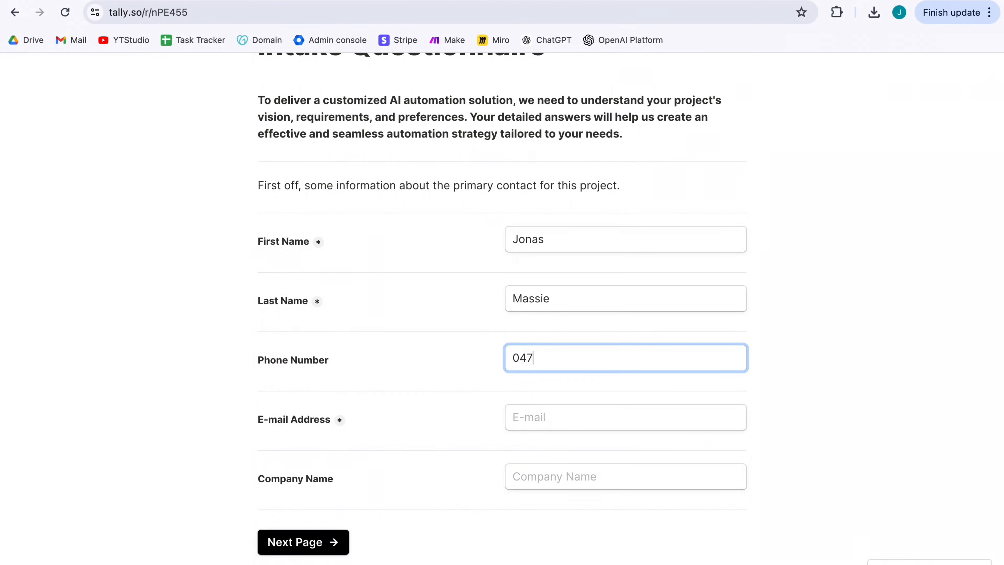
left_click(625, 417)
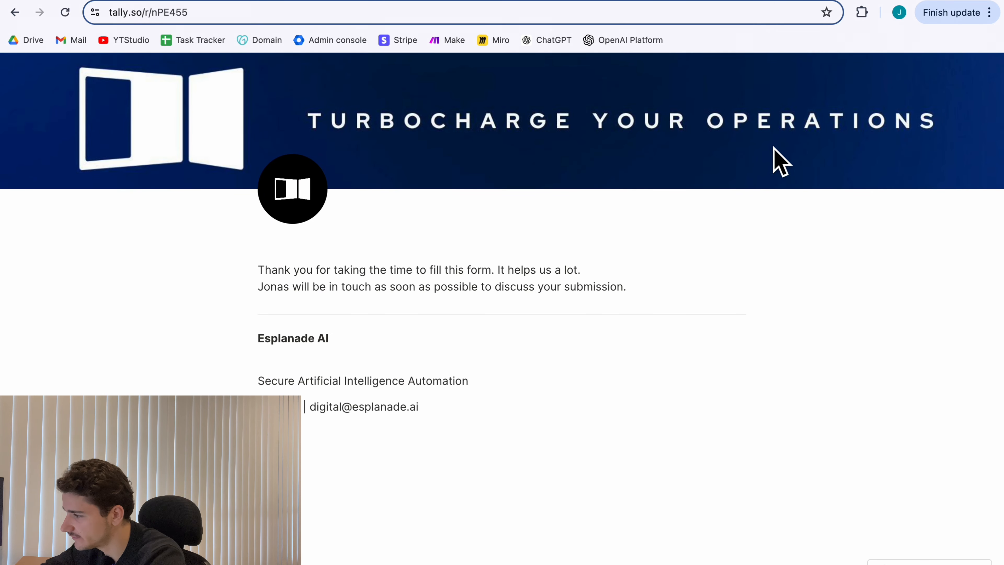
left_click(834, 3)
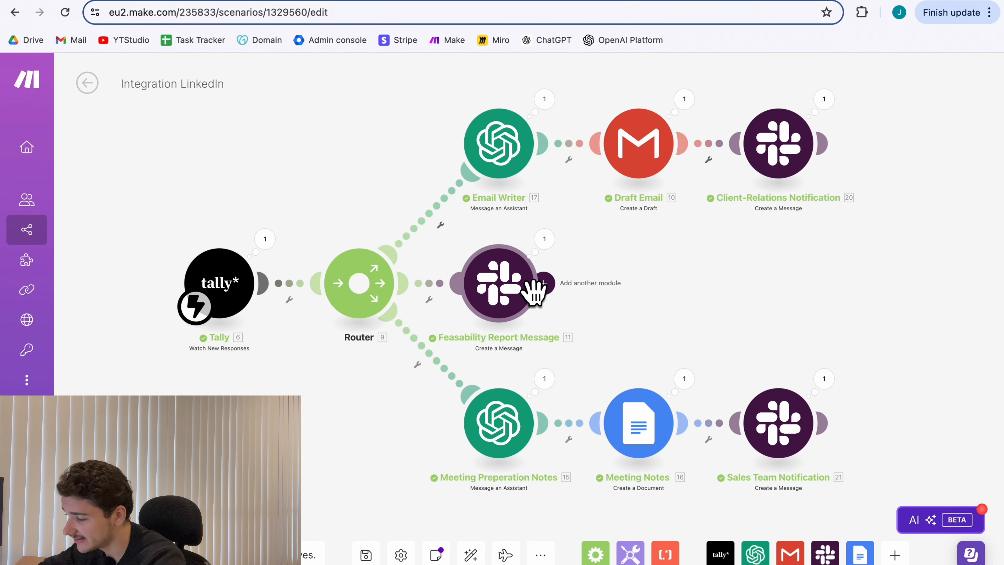
Inspect the completed scenario run, check the new record in Airtable's Contacts grid, then view the Gmail draft.
scroll(534, 291, "down", 1)
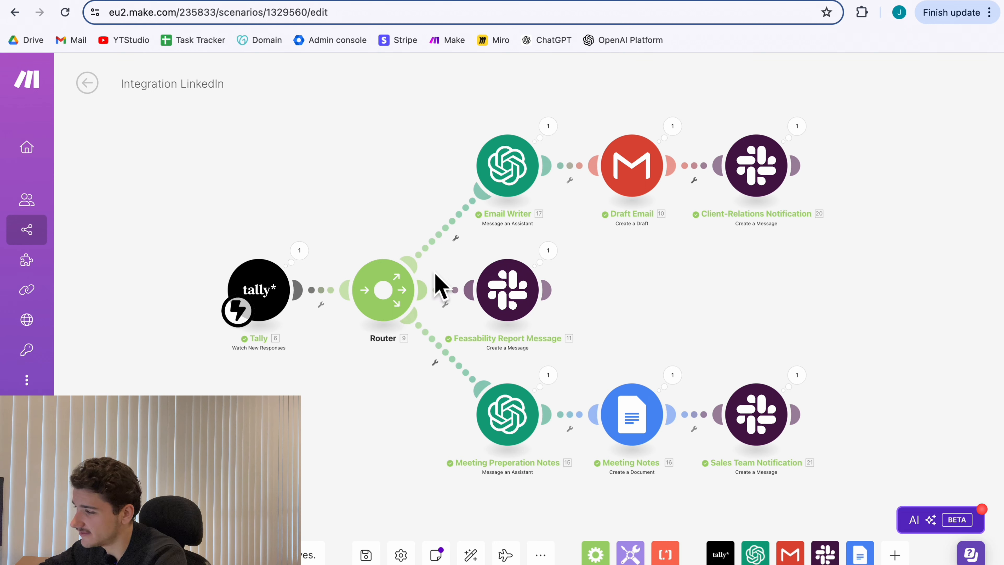
left_click(407, 3)
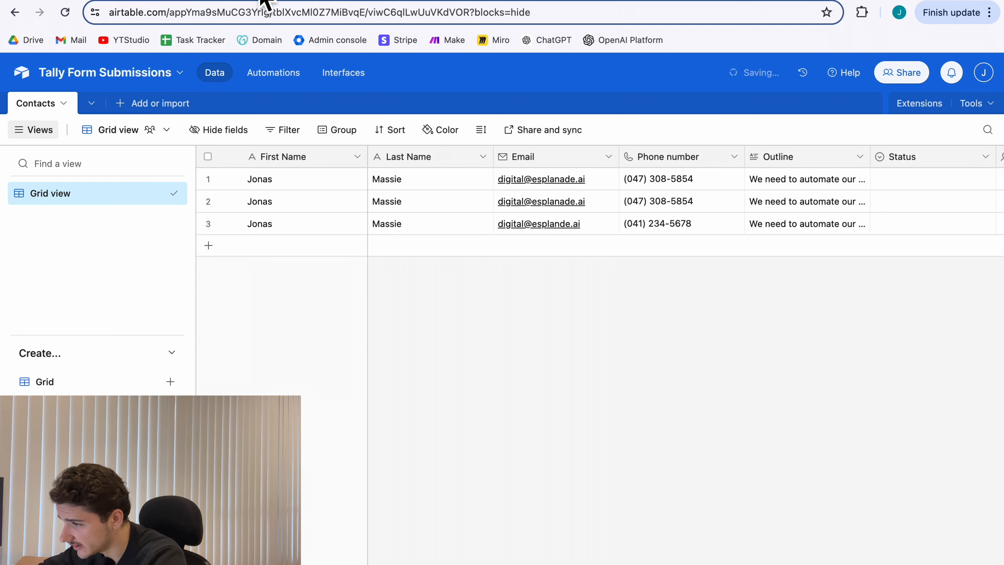
left_click(264, 4)
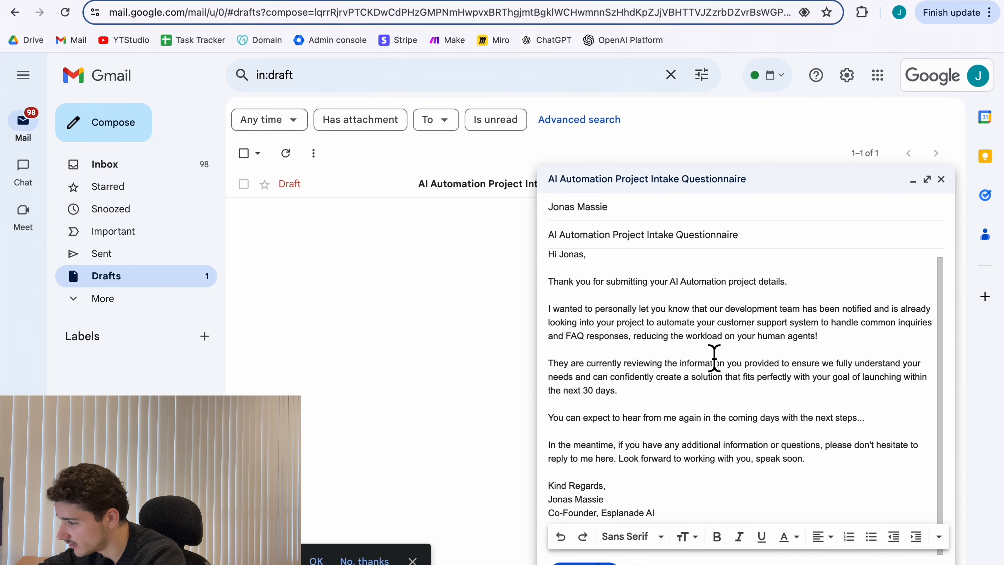
Review the draft, highlighting the FAQ and 30-day launch sentences, then go to Slack's #client-relations.
scroll(678, 357, "up", 1)
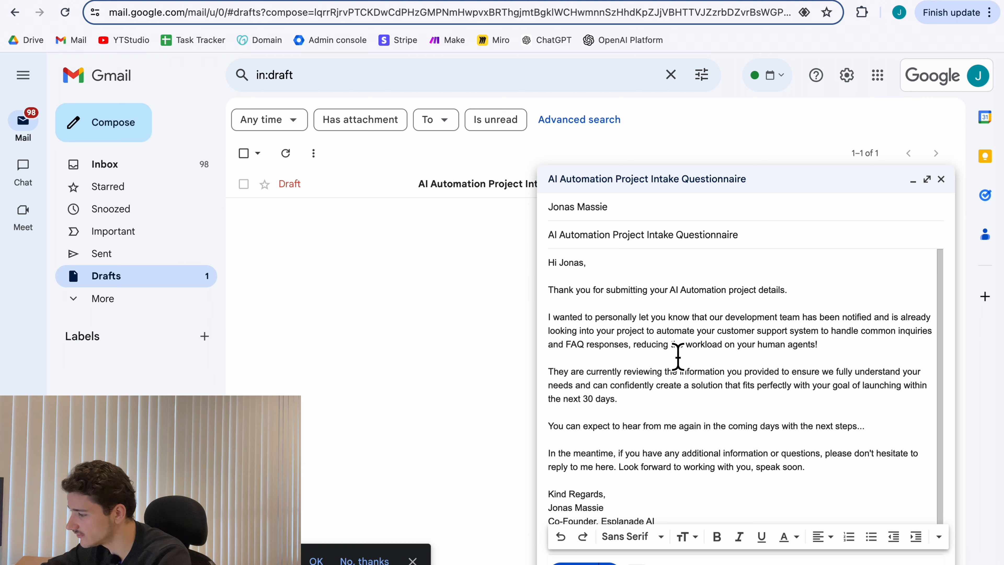
scroll(677, 358, "down", 1)
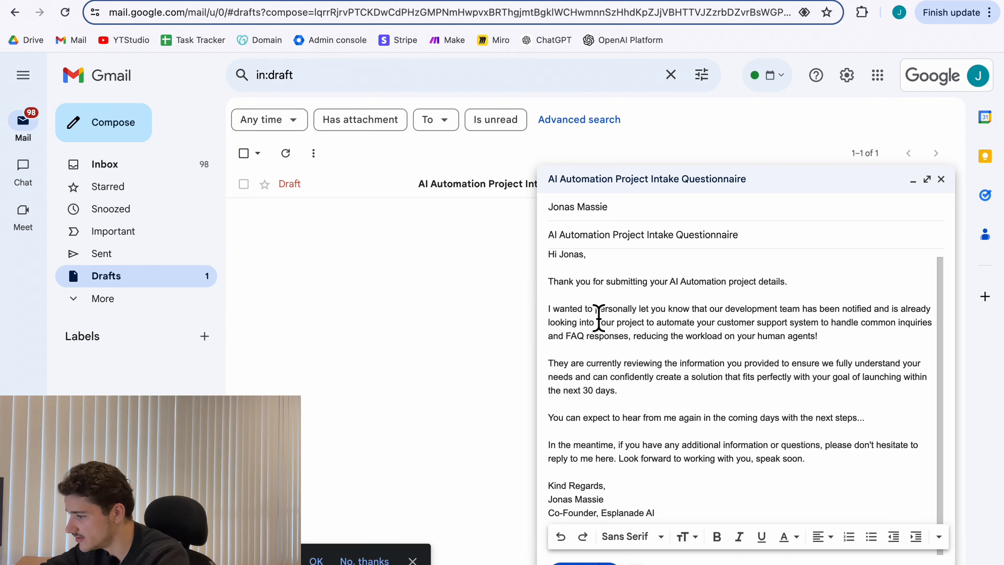
scroll(602, 328, "up", 1)
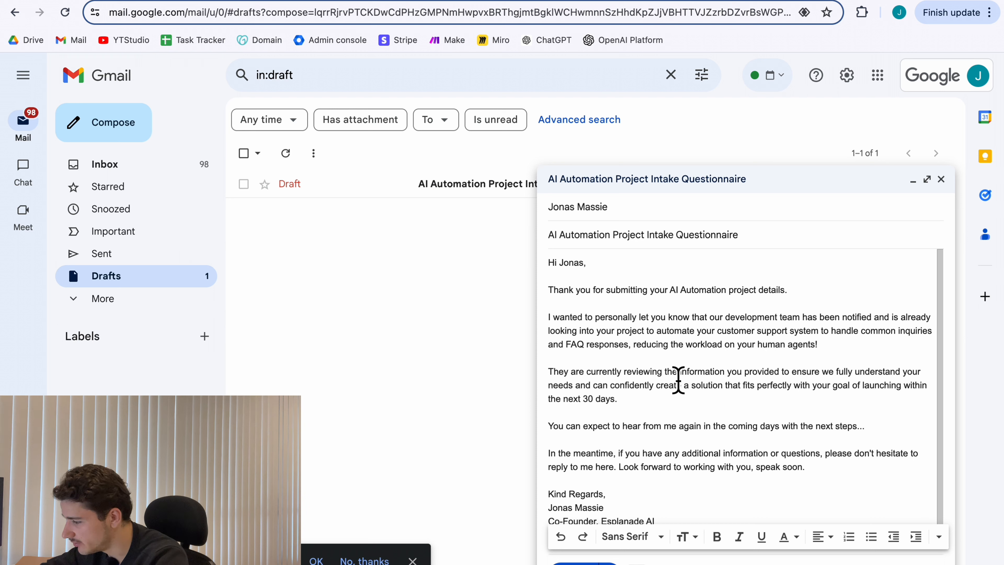
left_click_drag(862, 331, 889, 362)
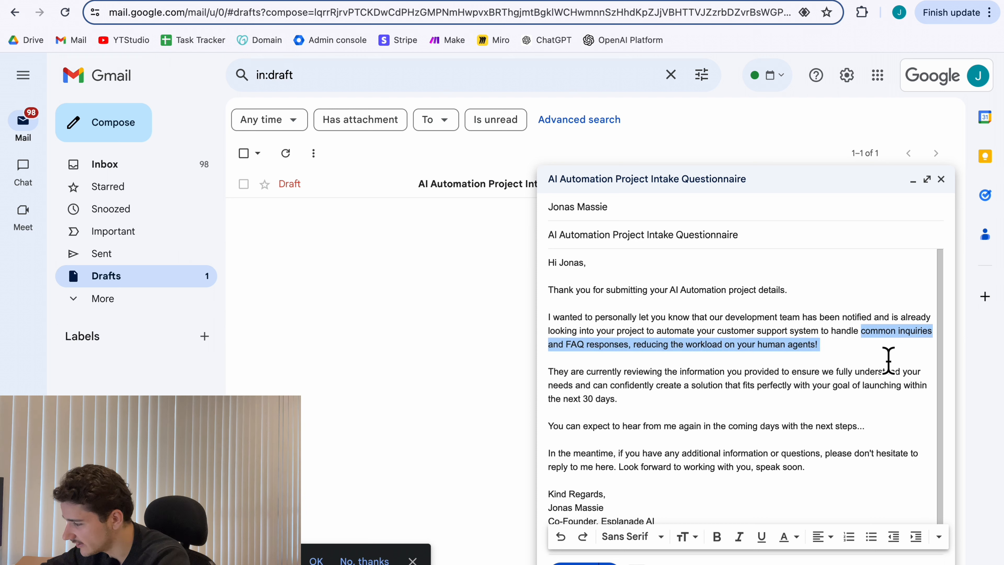
left_click_drag(704, 385, 734, 418)
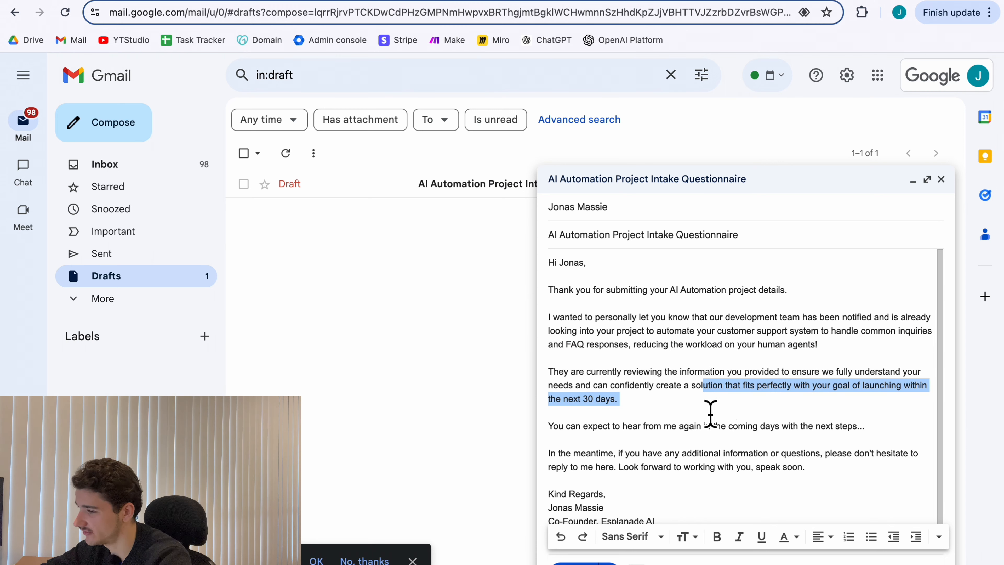
left_click(109, 1)
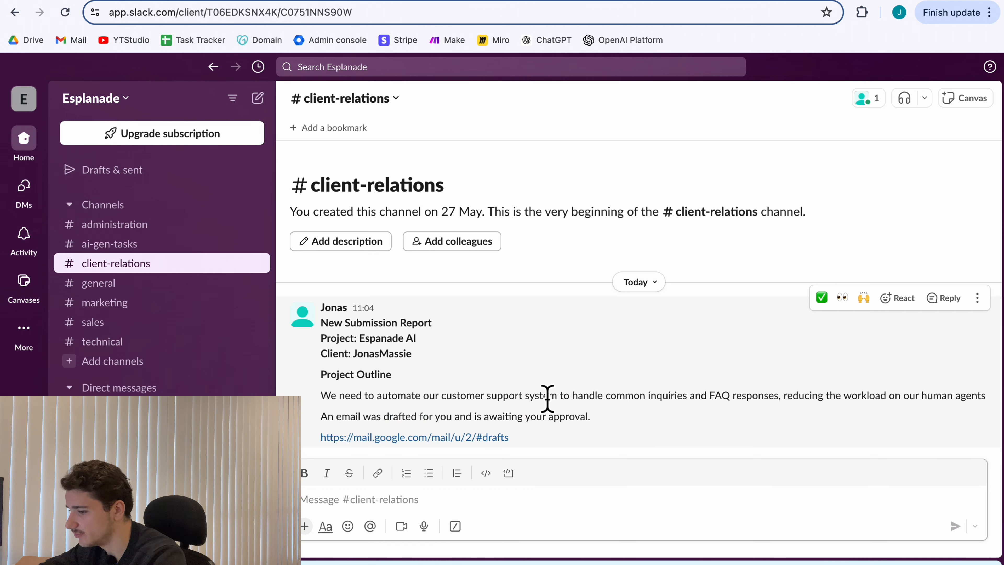
Read the New Submission Report in #sales and follow its Google Docs meeting-notes link.
left_click(138, 325)
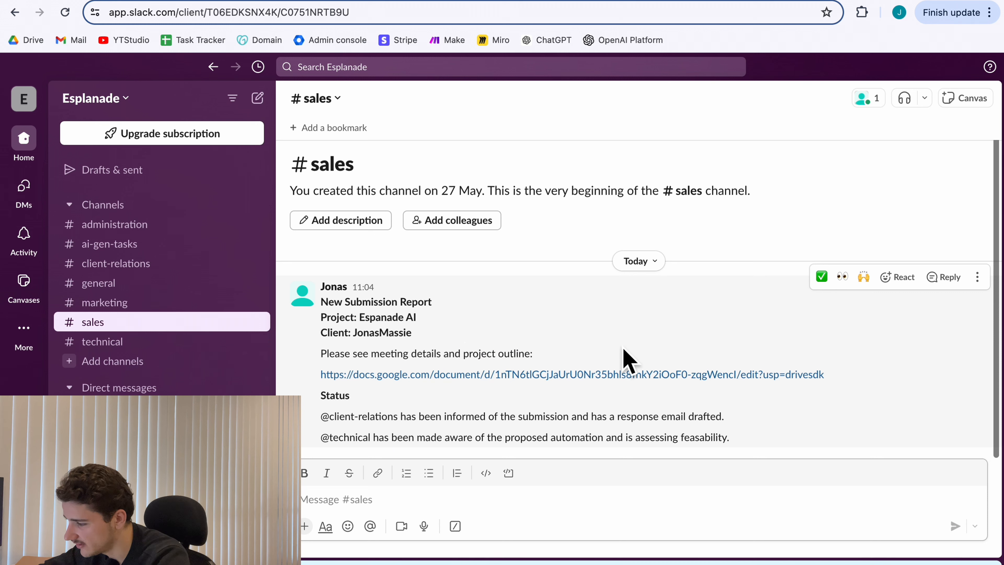
left_click(589, 378)
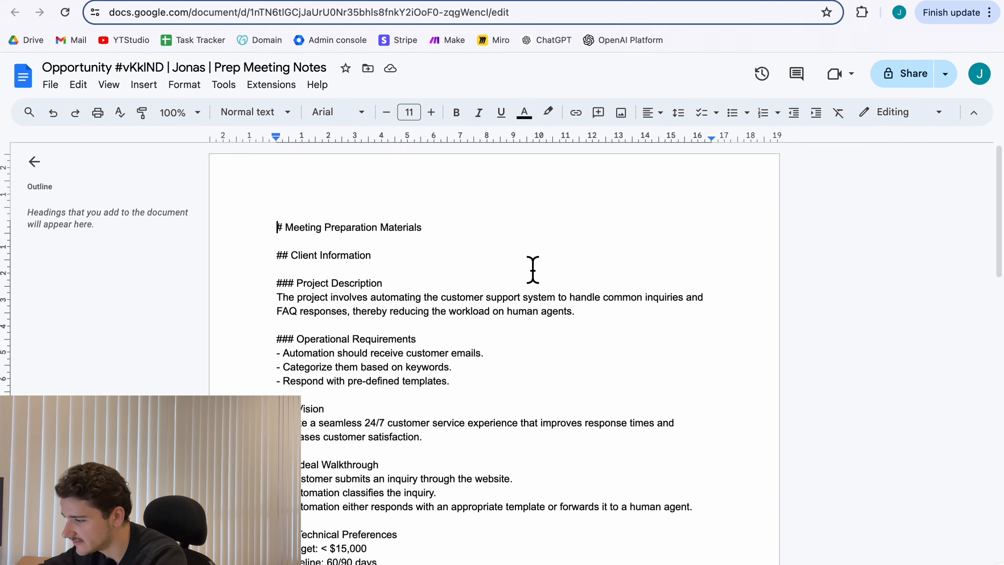
scroll(409, 245, "down", 2)
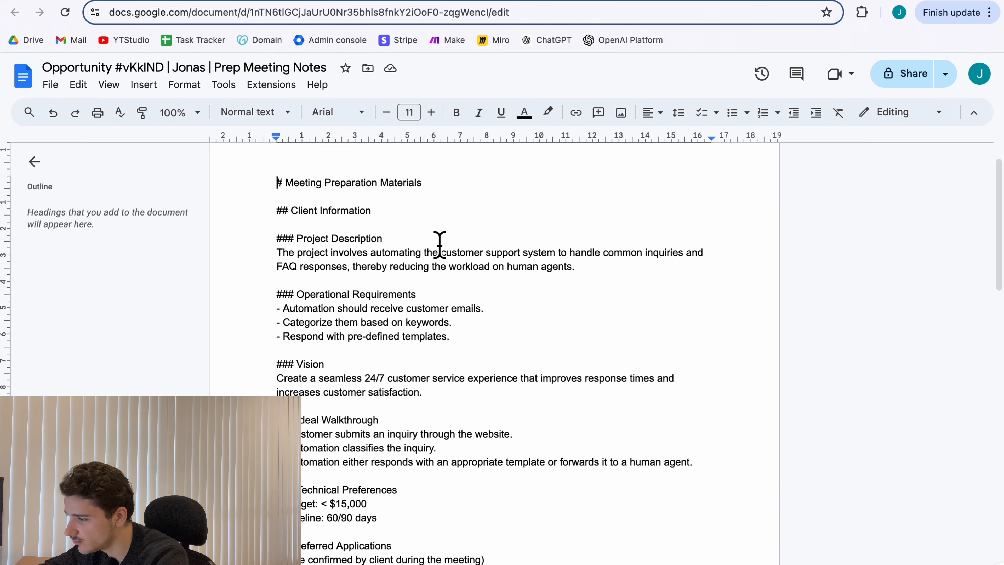
scroll(443, 285, "down", 2)
scroll(330, 539, "down", 10)
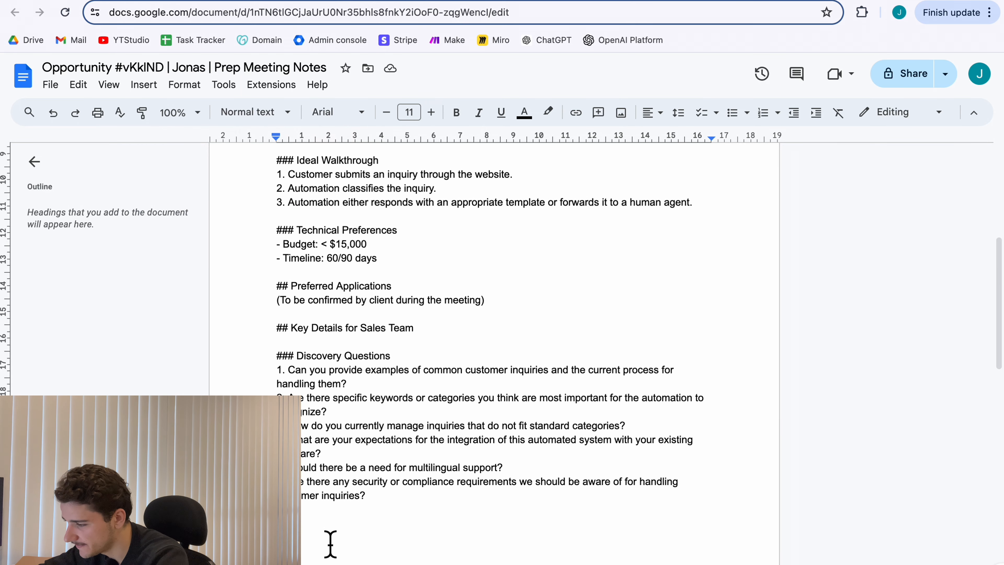
scroll(414, 359, "down", 2)
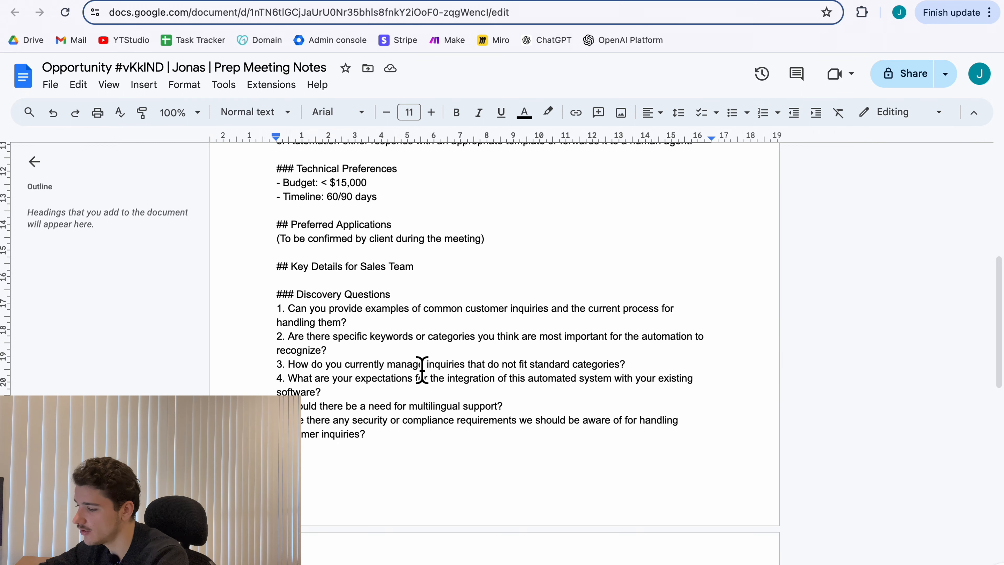
scroll(500, 436, "up", 5)
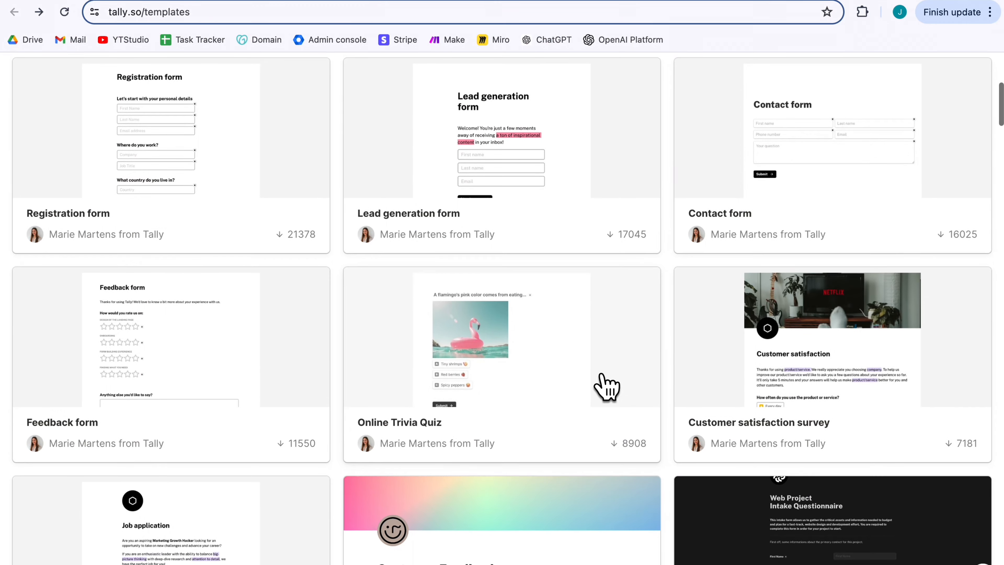
Copy Tally's Web Project Intake Questionnaire template and publish it as a new form.
scroll(605, 386, "down", 2)
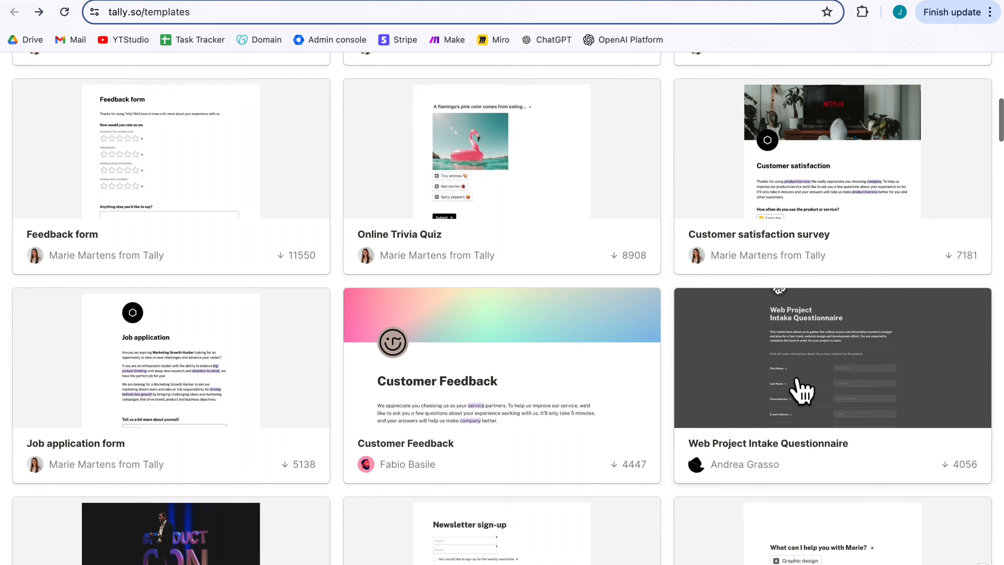
left_click(800, 388)
left_click(948, 71)
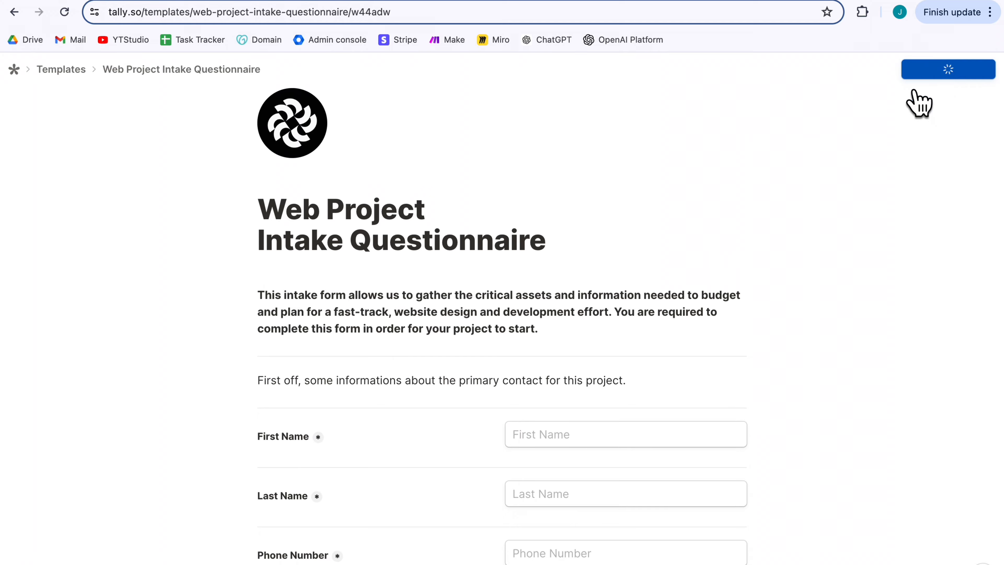
scroll(583, 383, "down", 15)
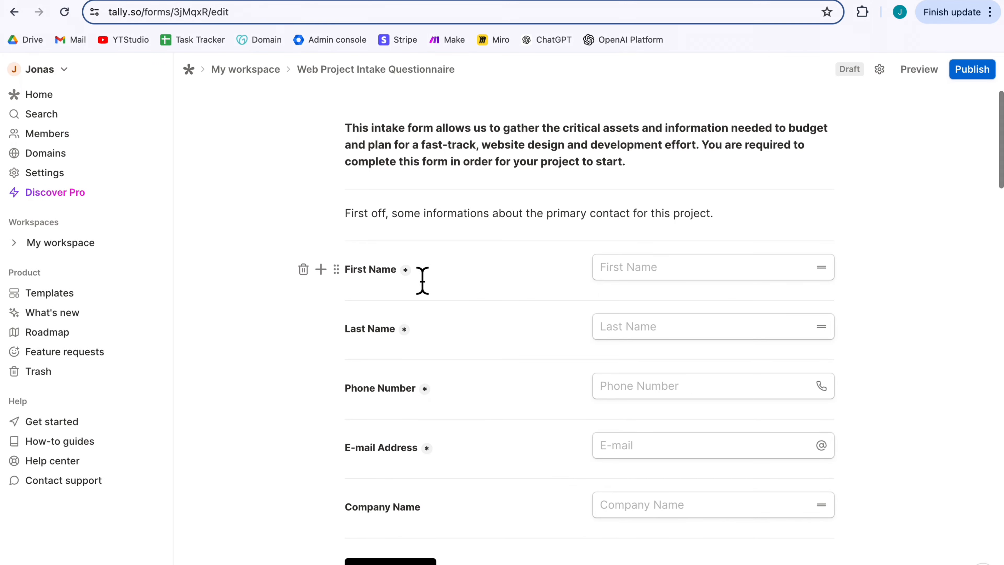
left_click(976, 71)
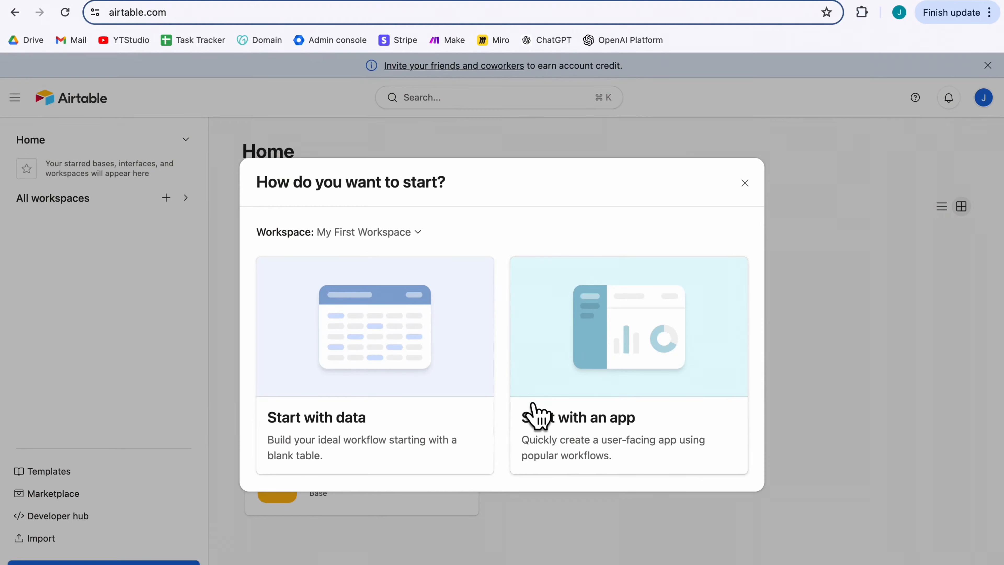
Start a blank Airtable base with a First Name primary field and a new Last Name field.
left_click(381, 439)
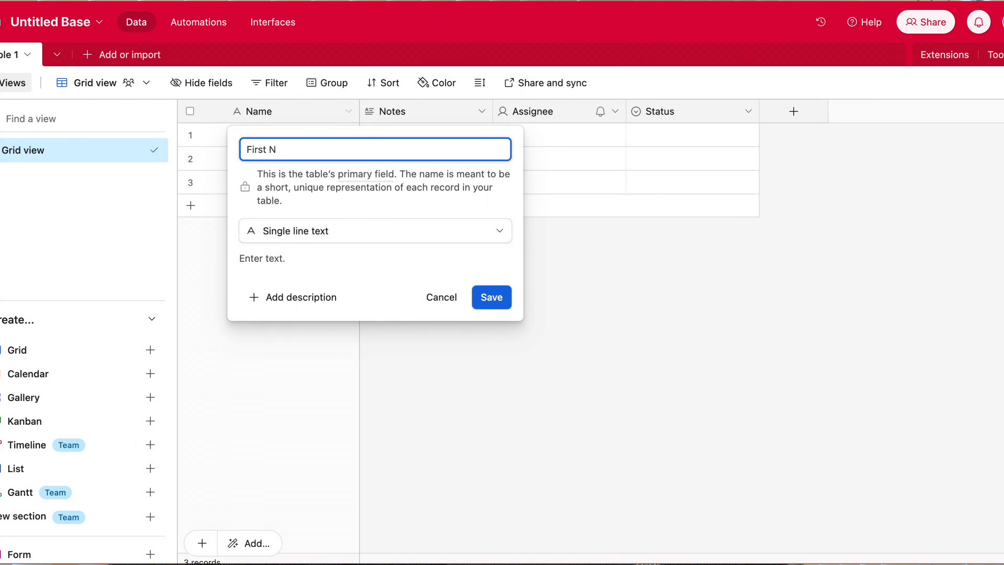
type("ame")
key("Return")
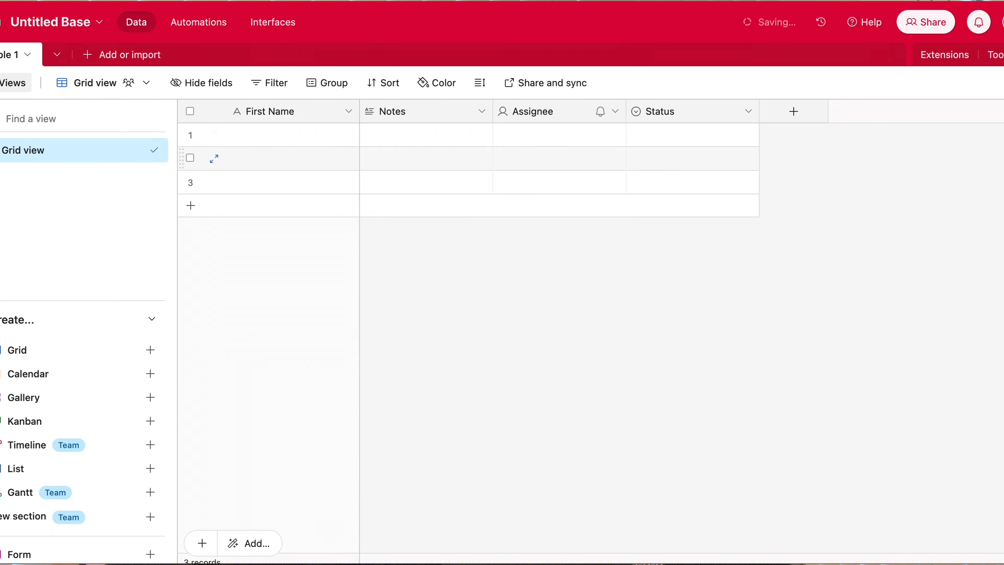
type("Last Name")
key("Return")
double_click(494, 115)
left_click(502, 153)
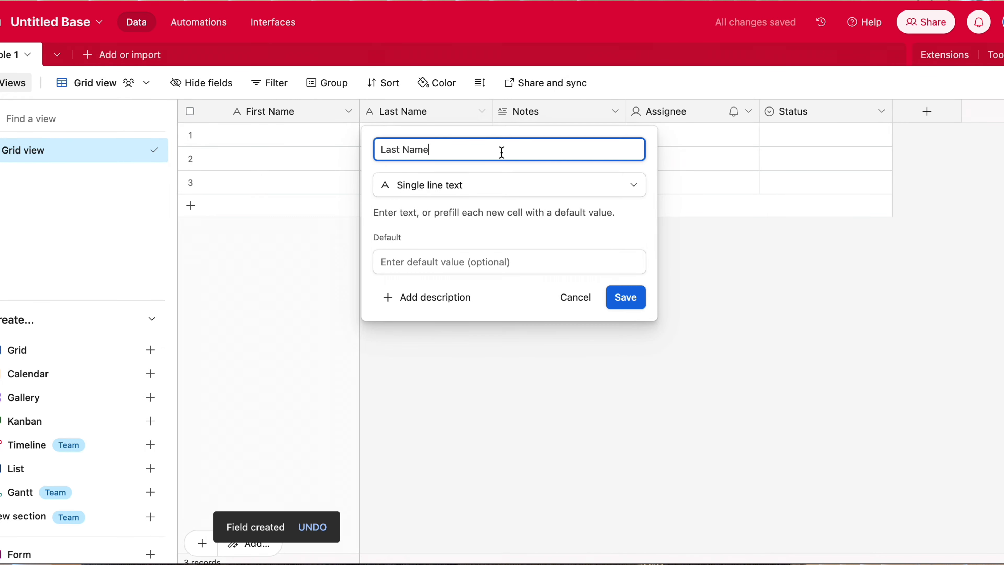
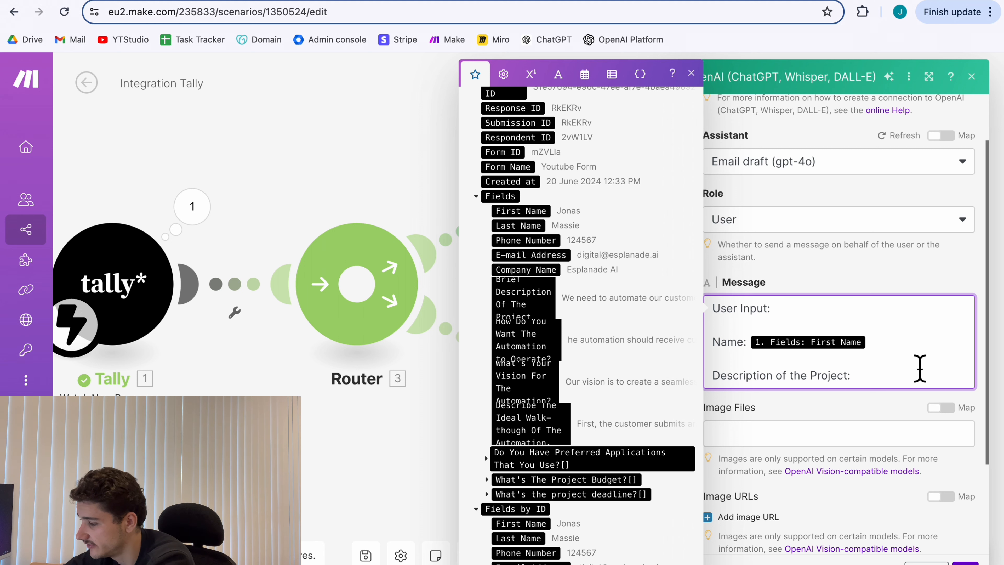
Paste the remaining prompt labels, map the Tally budget answer under Budget, and save the OpenAI module.
key("ctrl+v")
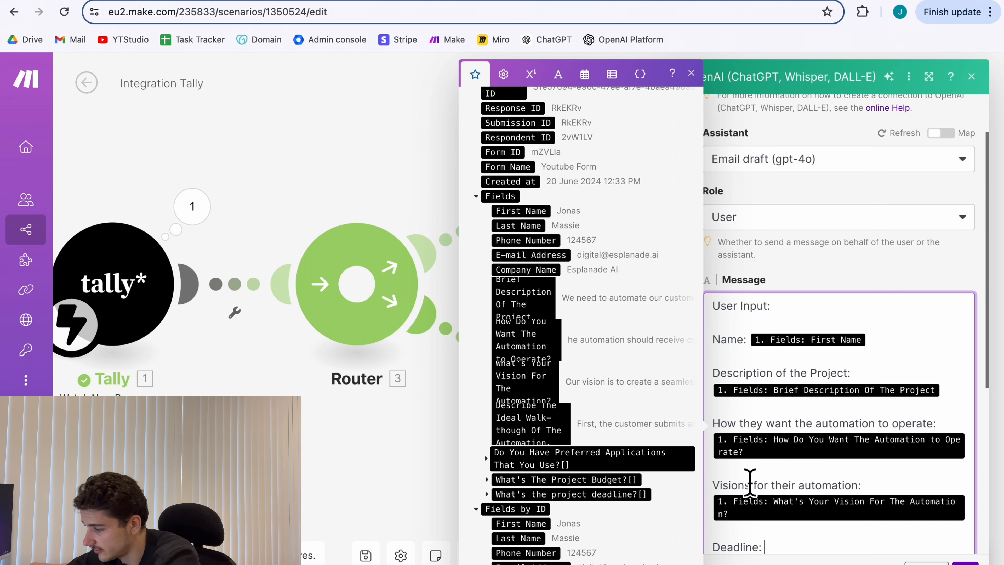
scroll(759, 471, "down", 2)
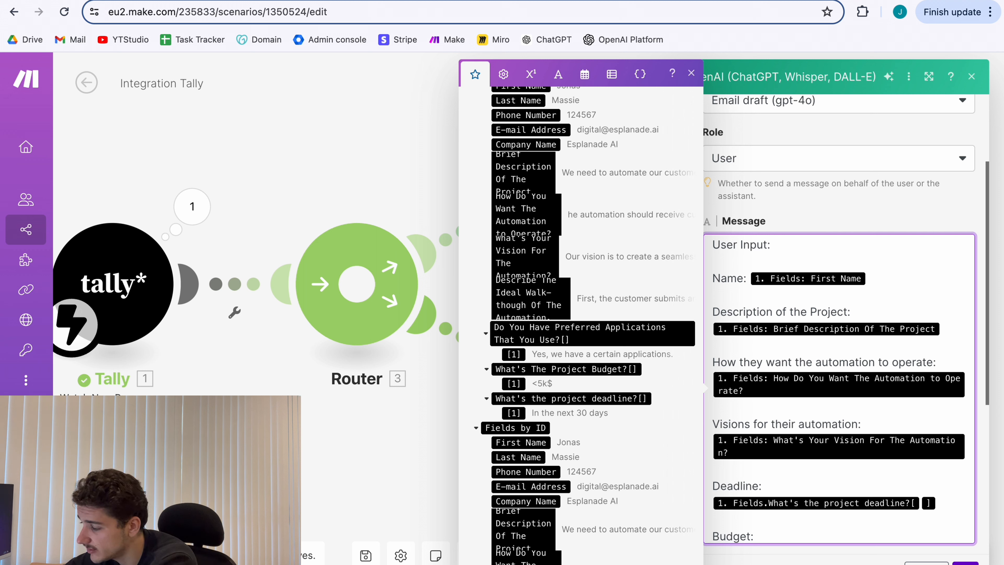
scroll(754, 504, "down", 1)
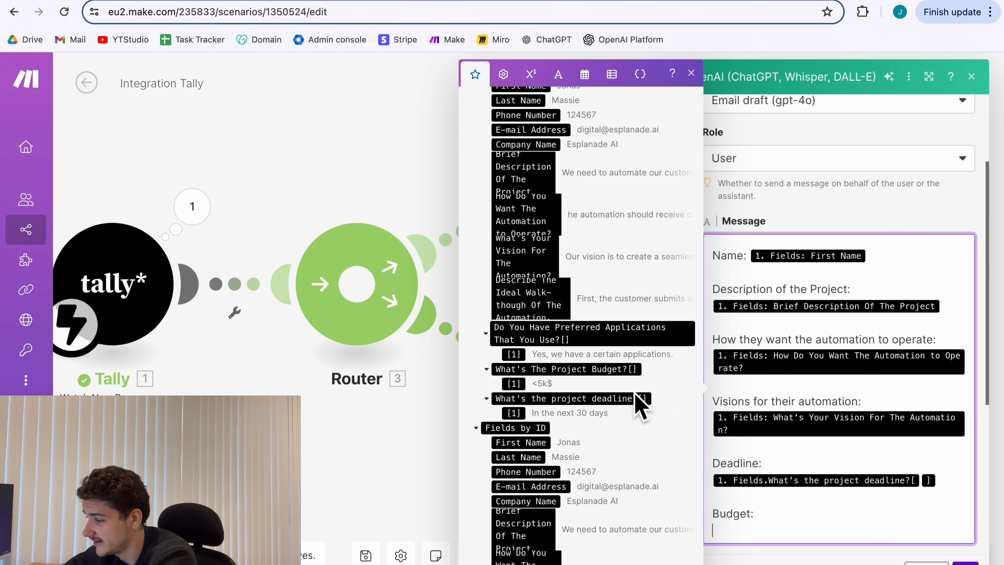
left_click(566, 369)
scroll(794, 471, "down", 2)
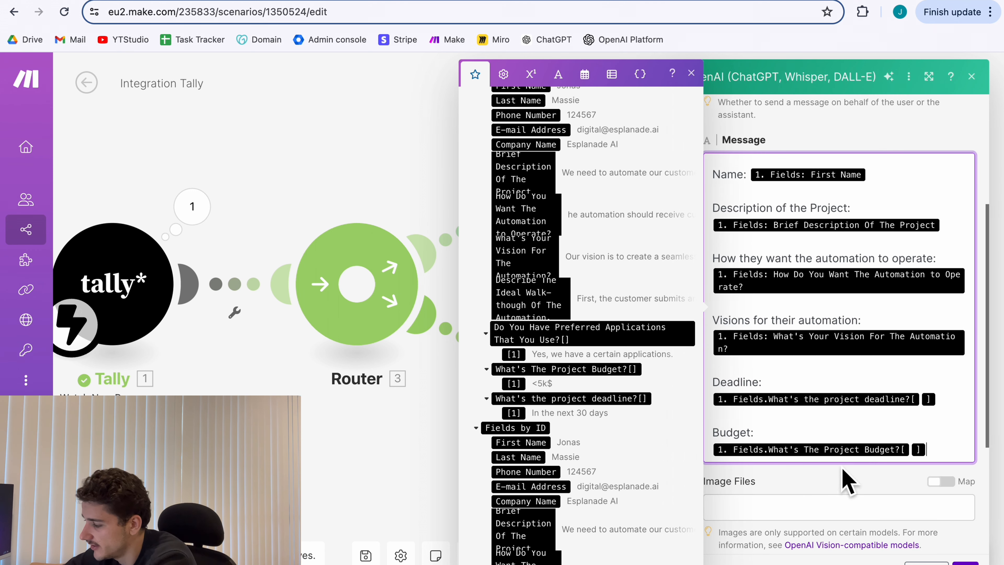
key("Return")
key("Return")
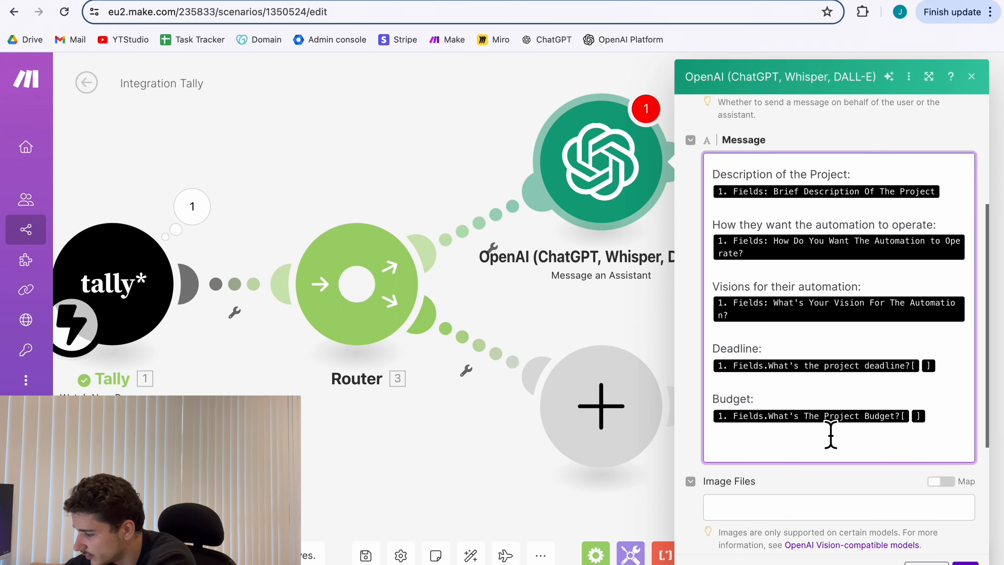
scroll(790, 536, "down", 5)
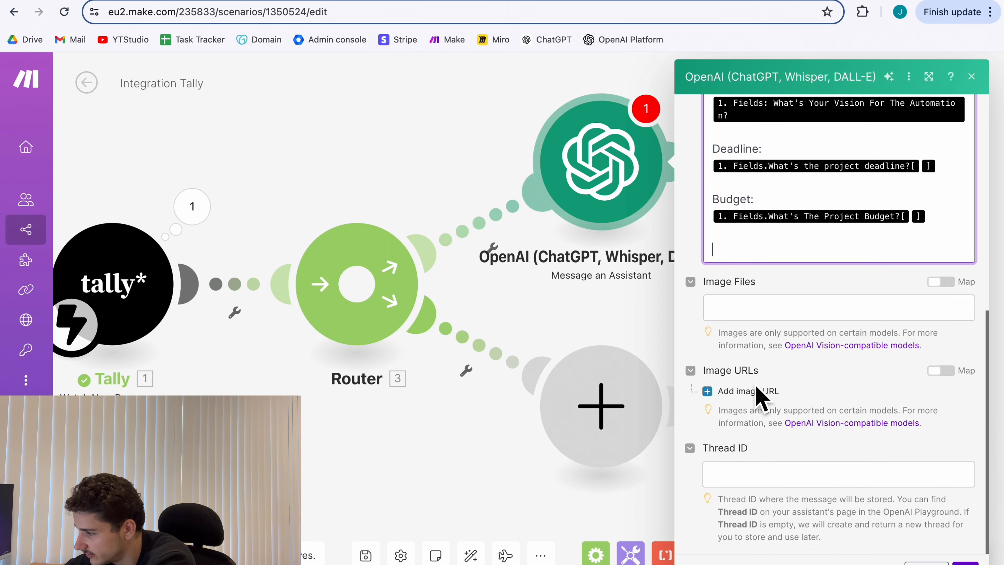
scroll(759, 397, "up", 12)
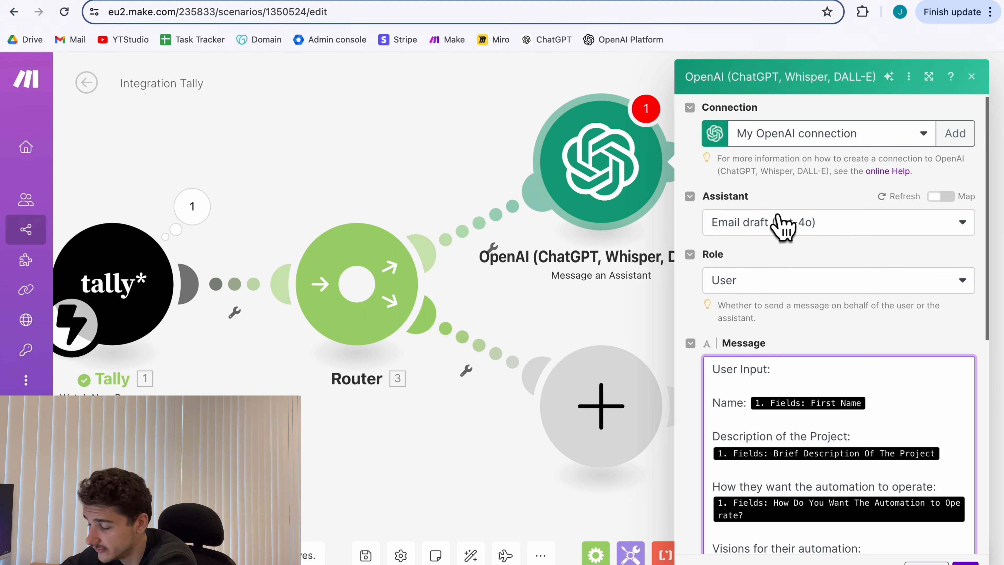
scroll(834, 247, "down", 3)
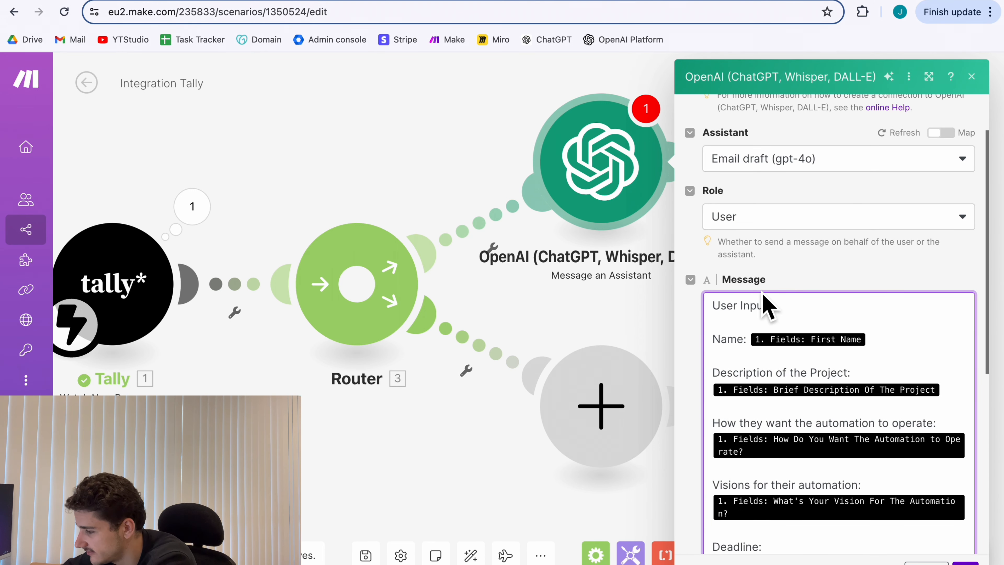
scroll(750, 326, "down", 1)
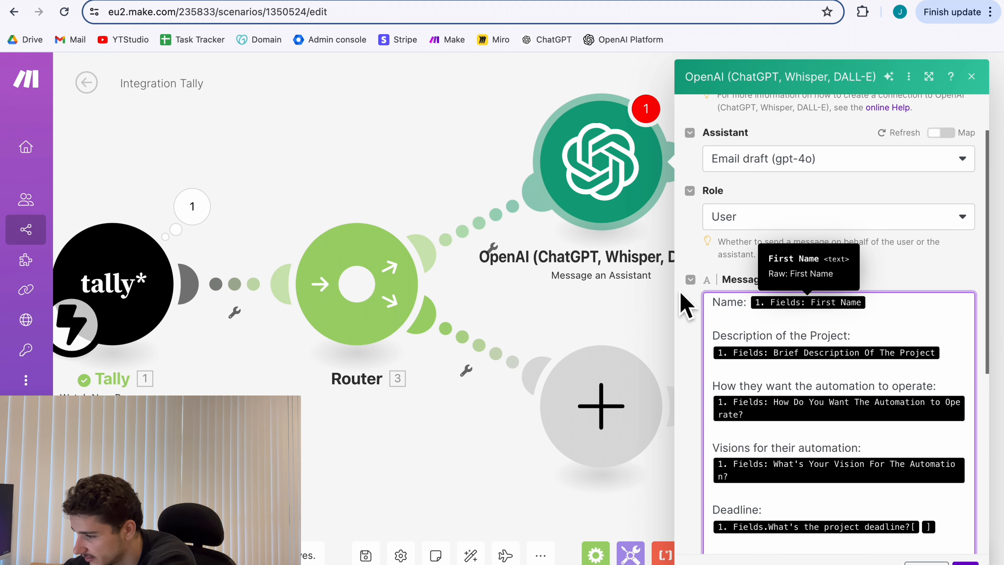
scroll(817, 389, "down", 1)
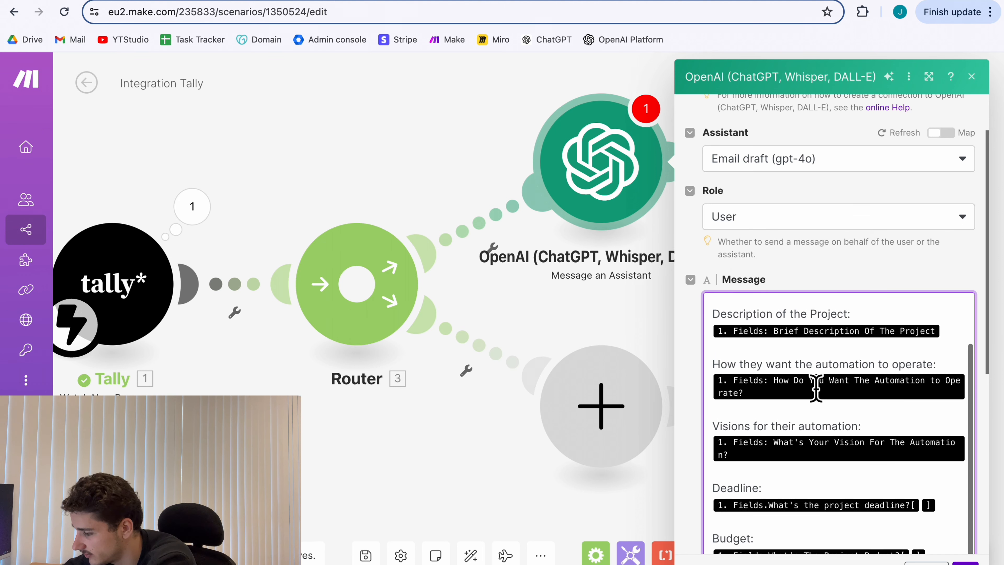
left_click(966, 564)
Run only the OpenAI assistant module and confirm it completes one operation successfully.
scroll(821, 299, "up", 1)
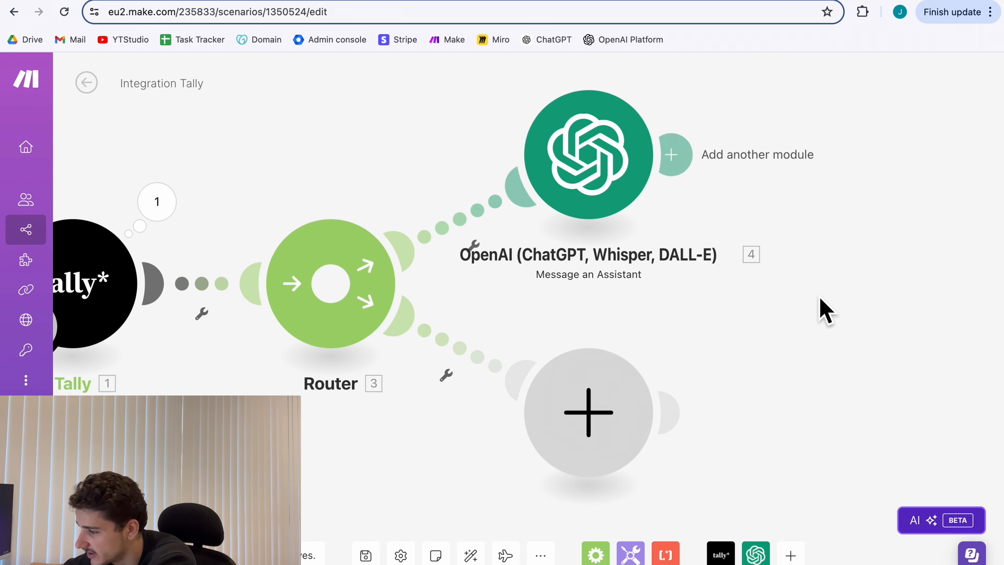
scroll(821, 299, "down", 1)
scroll(771, 332, "down", 1)
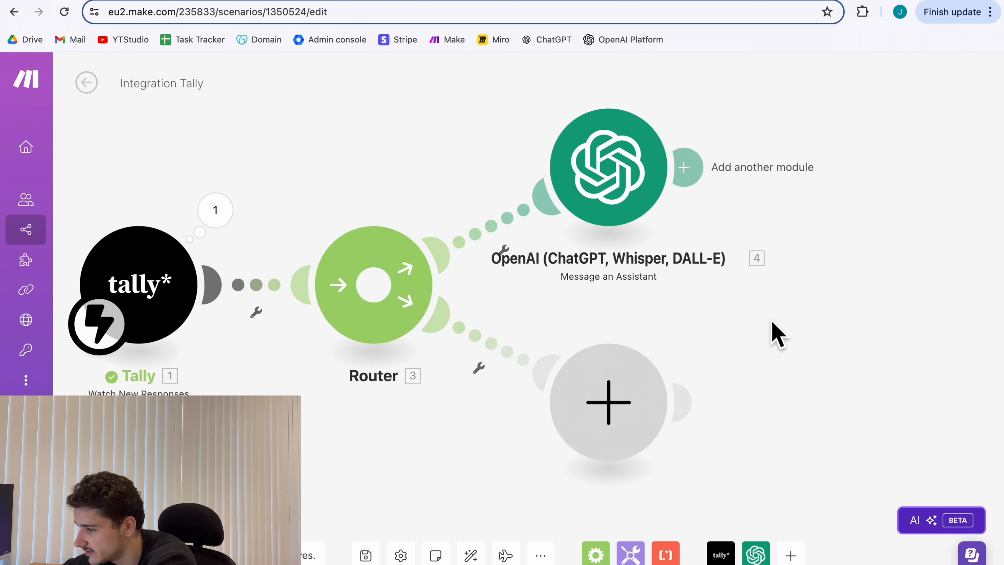
right_click(619, 177)
left_click(731, 213)
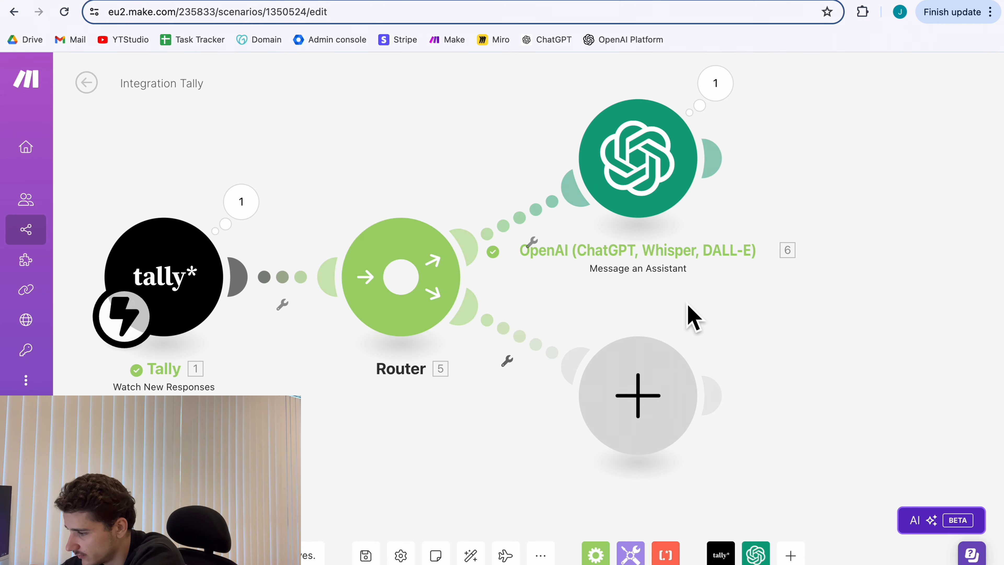
left_click_drag(777, 316, 740, 343)
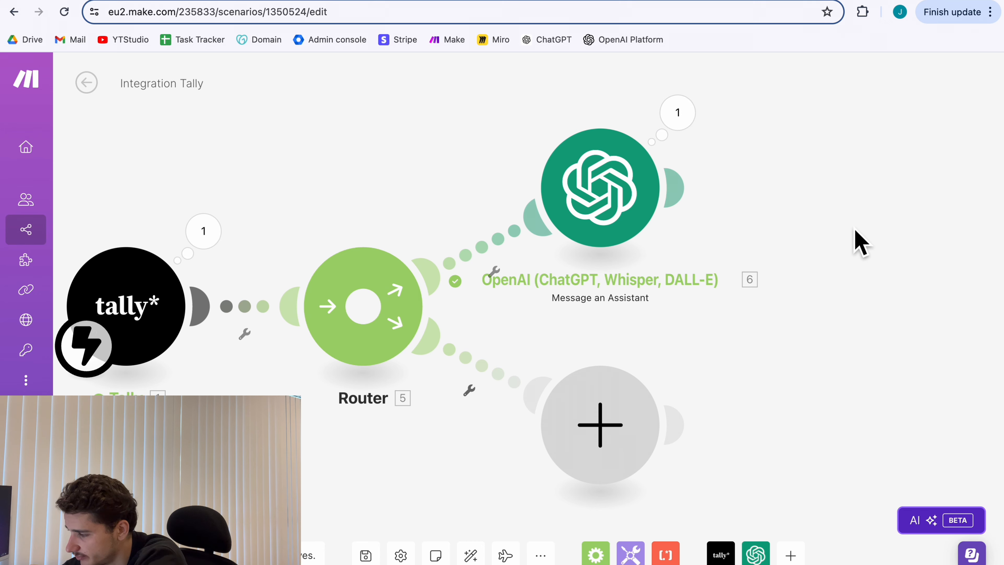
left_click(690, 114)
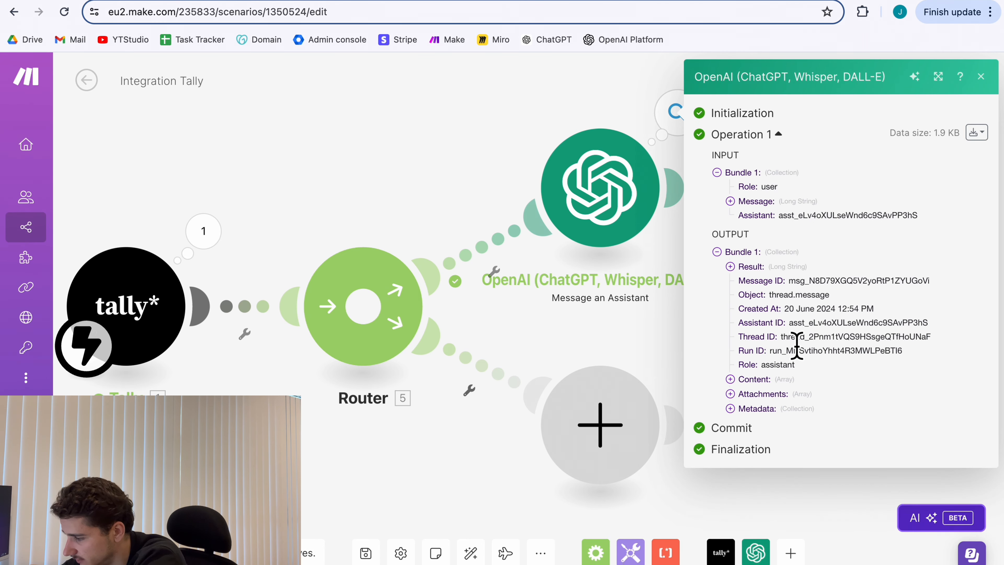
left_click(751, 380)
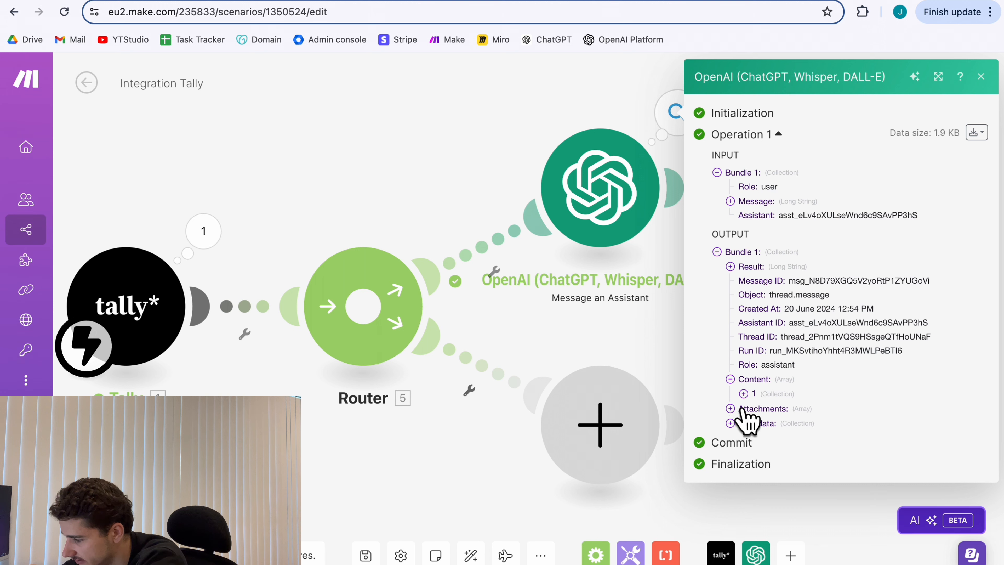
left_click(746, 393)
left_click(783, 423)
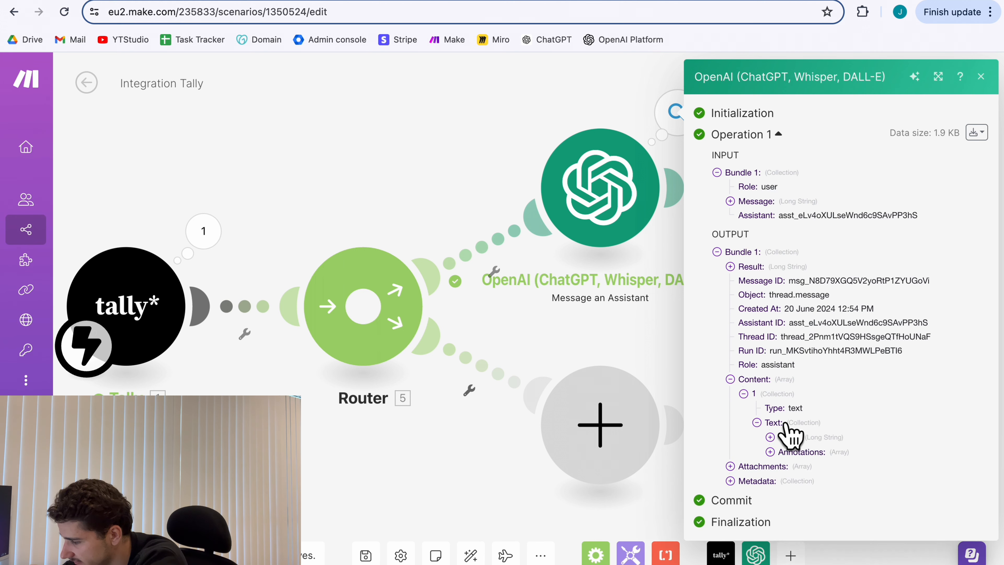
left_click(787, 437)
scroll(862, 435, "down", 3)
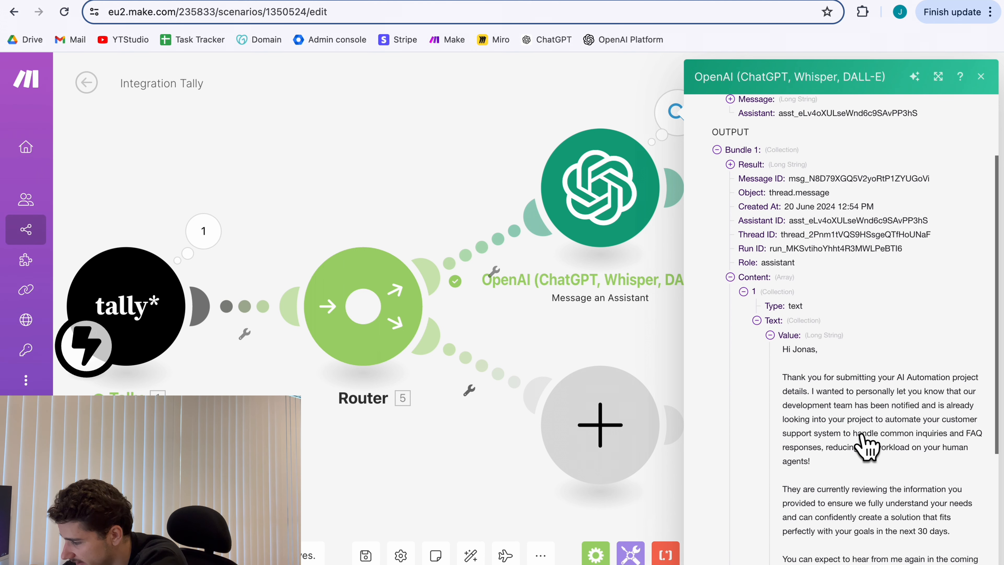
scroll(816, 387, "down", 2)
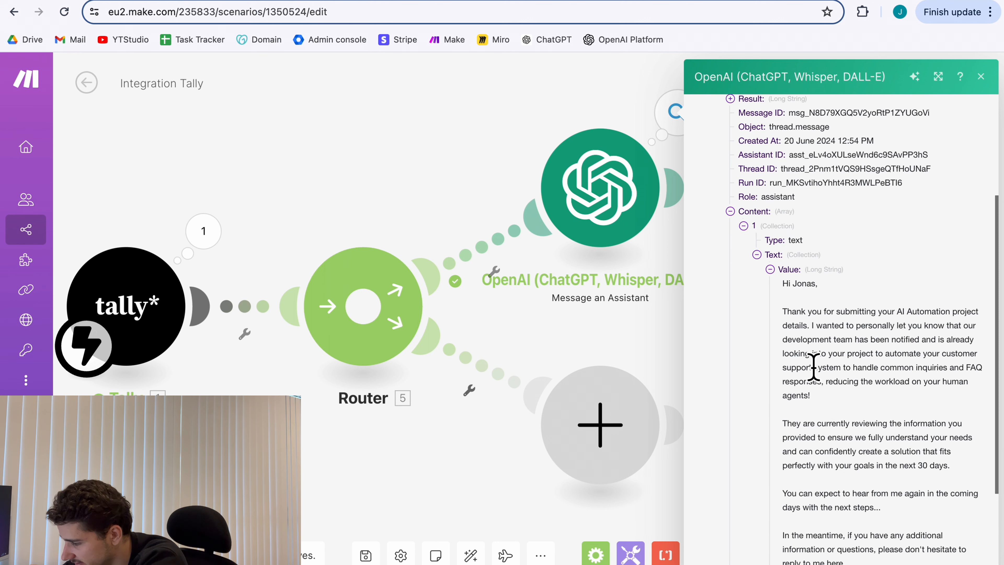
scroll(836, 473, "down", 2)
scroll(847, 487, "down", 3)
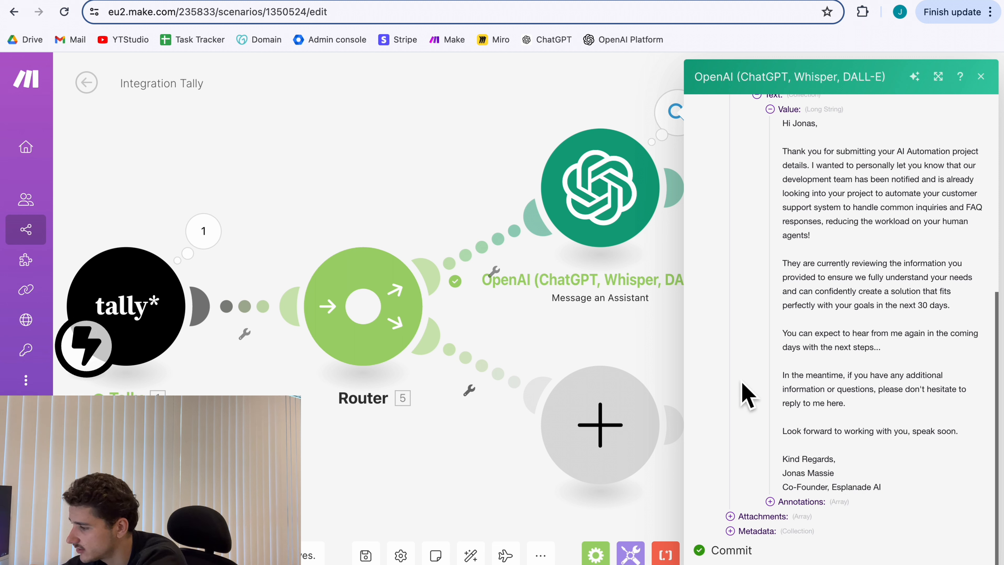
left_click(661, 347)
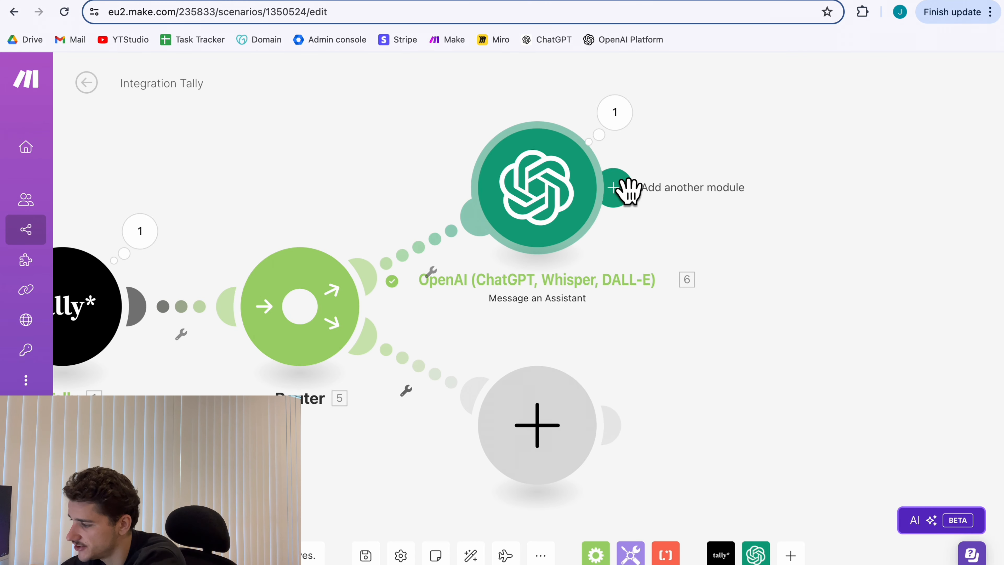
Add a Gmail 'Create a Draft' module after the OpenAI step.
left_click(627, 188)
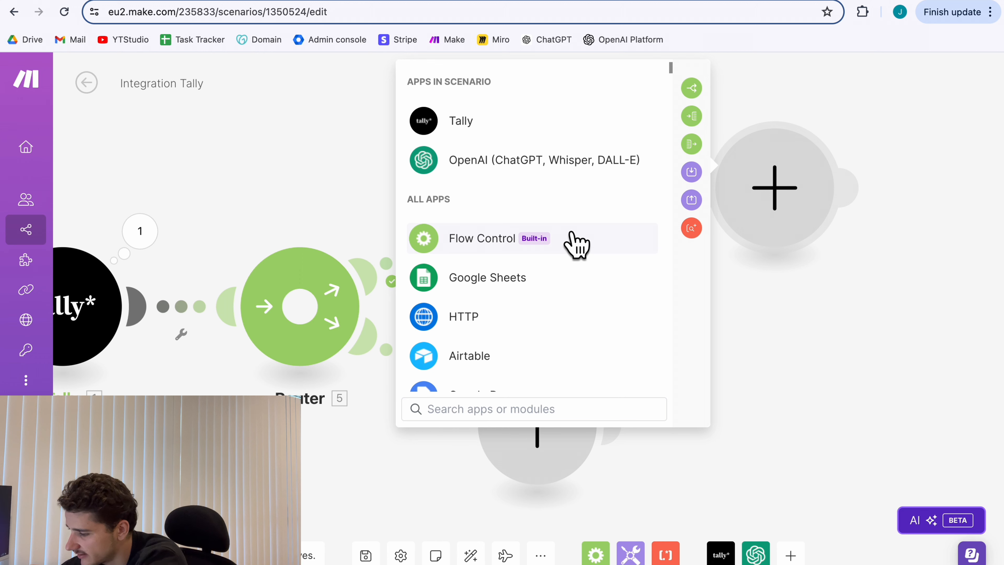
type("gmail")
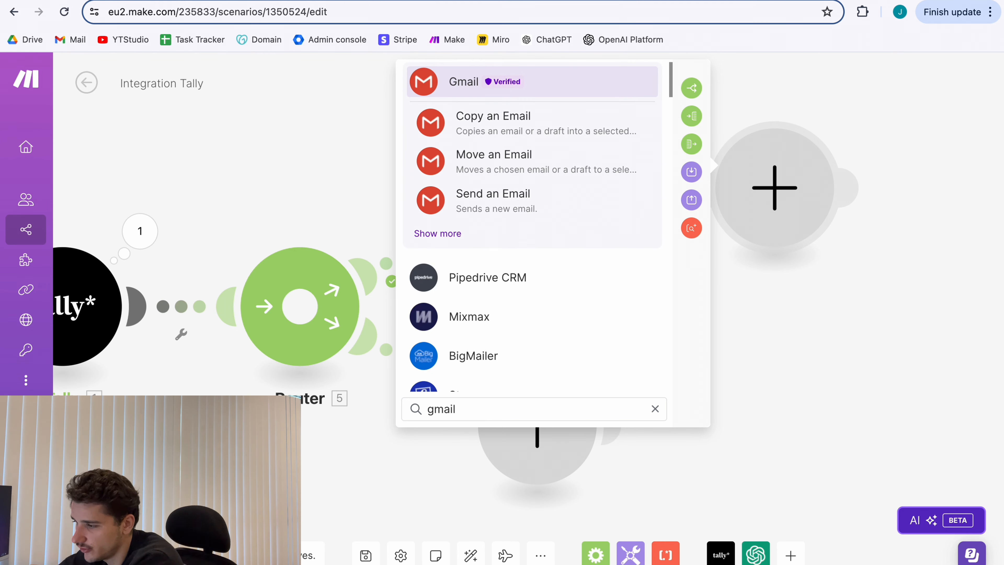
left_click(584, 121)
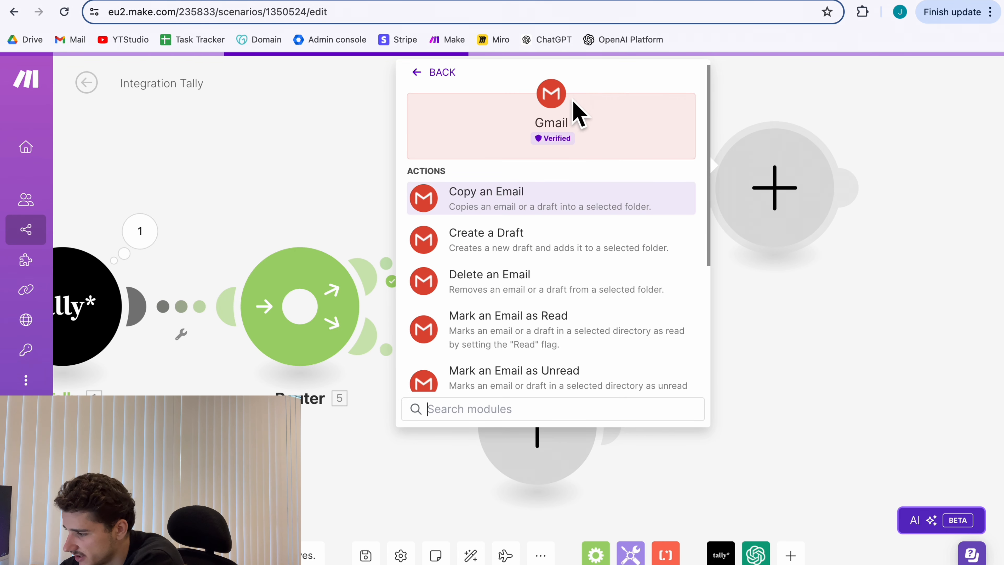
scroll(555, 291, "down", 2)
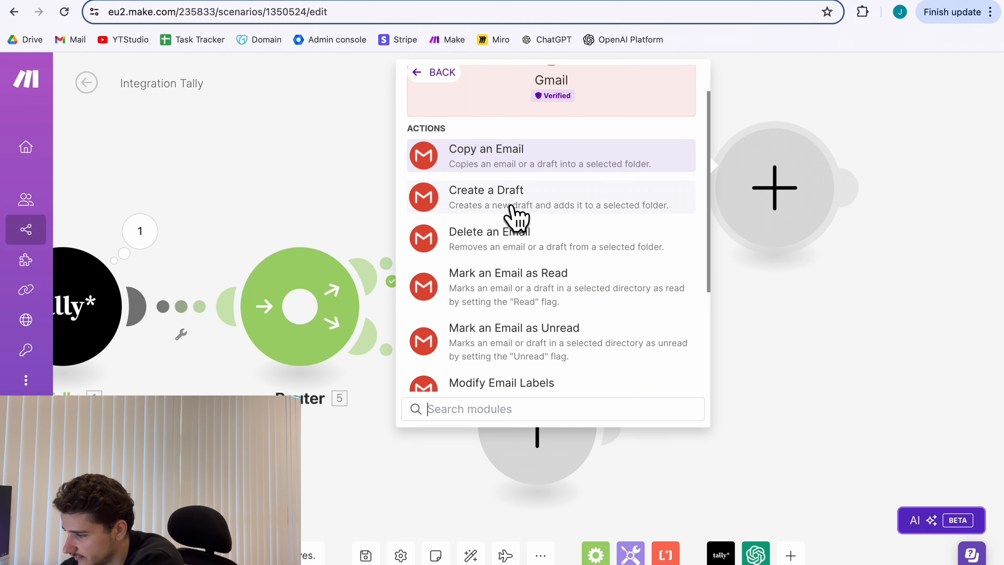
scroll(514, 209, "up", 5)
scroll(437, 295, "down", 5)
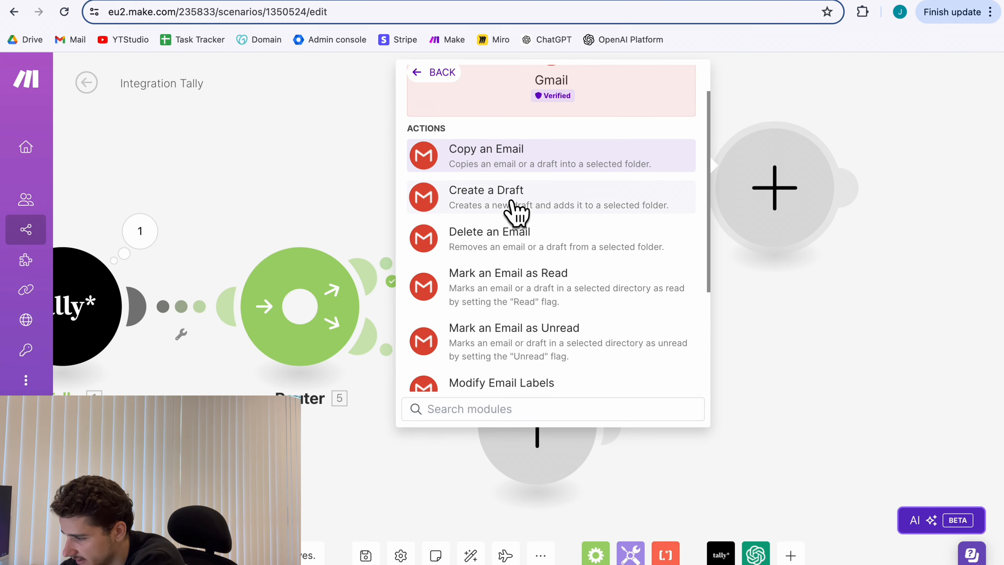
left_click(513, 208)
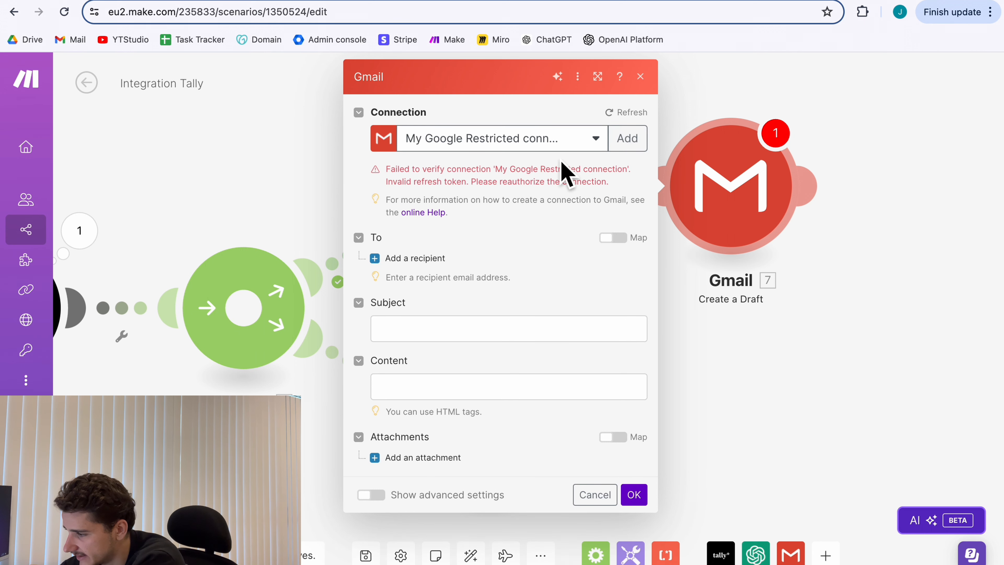
Reauthorize the Gmail connection with Google sign-in and map the form's E-mail Address as recipient.
left_click(627, 139)
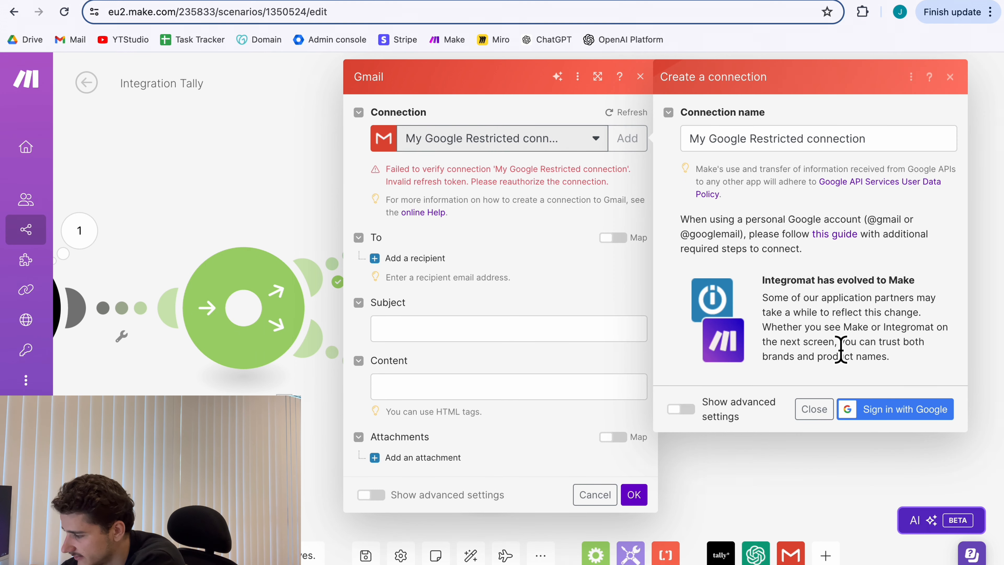
left_click(904, 414)
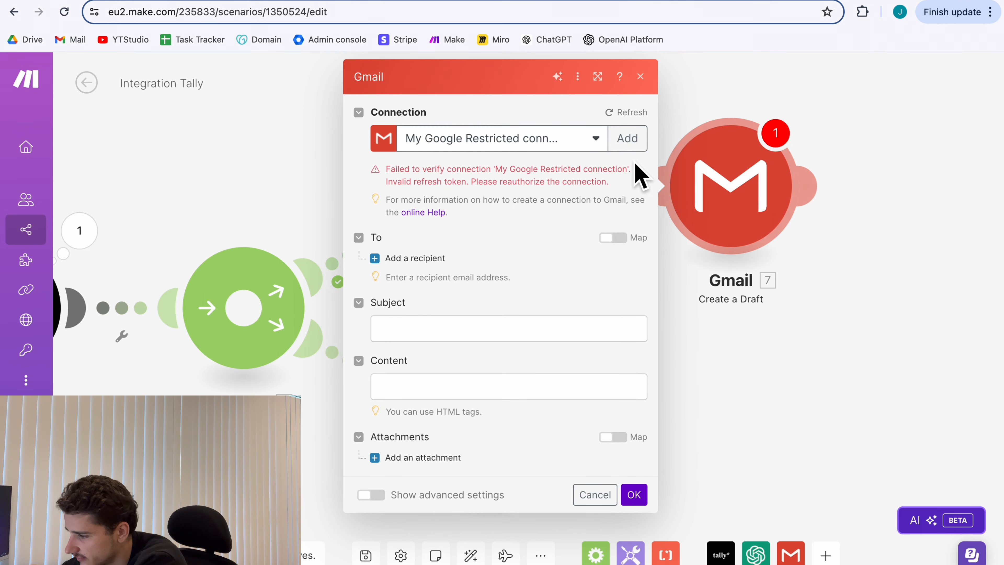
left_click(447, 262)
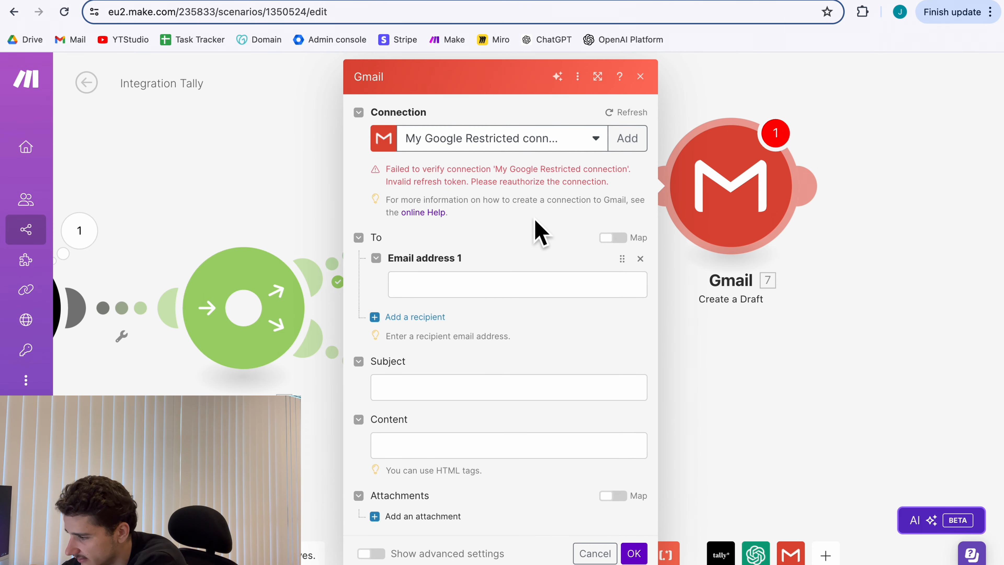
left_click(470, 295)
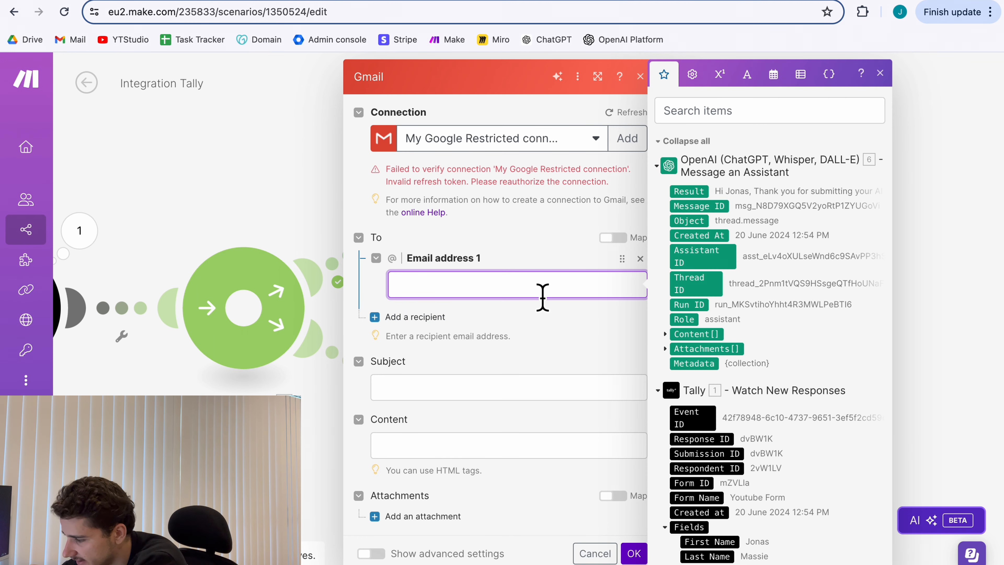
scroll(729, 311, "down", 2)
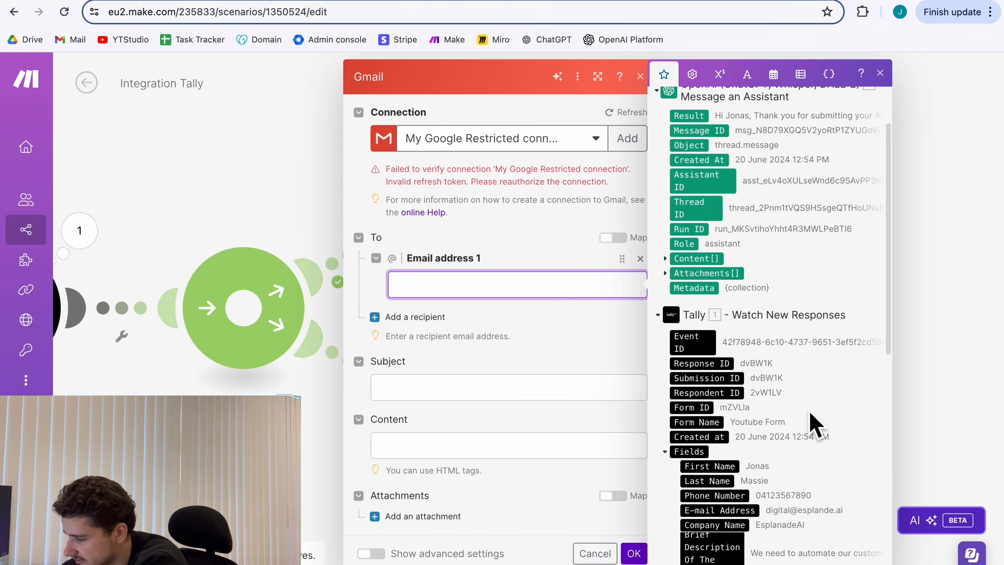
scroll(818, 421, "down", 3)
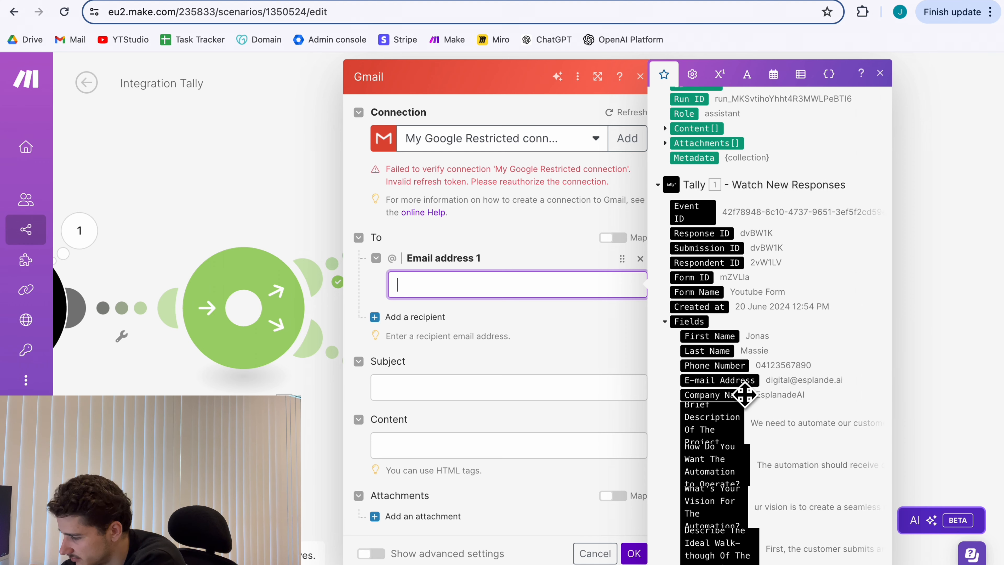
left_click(718, 380)
Use Form Name as subject and the OpenAI Text Value as body, saving to the Drafts folder.
left_click(478, 390)
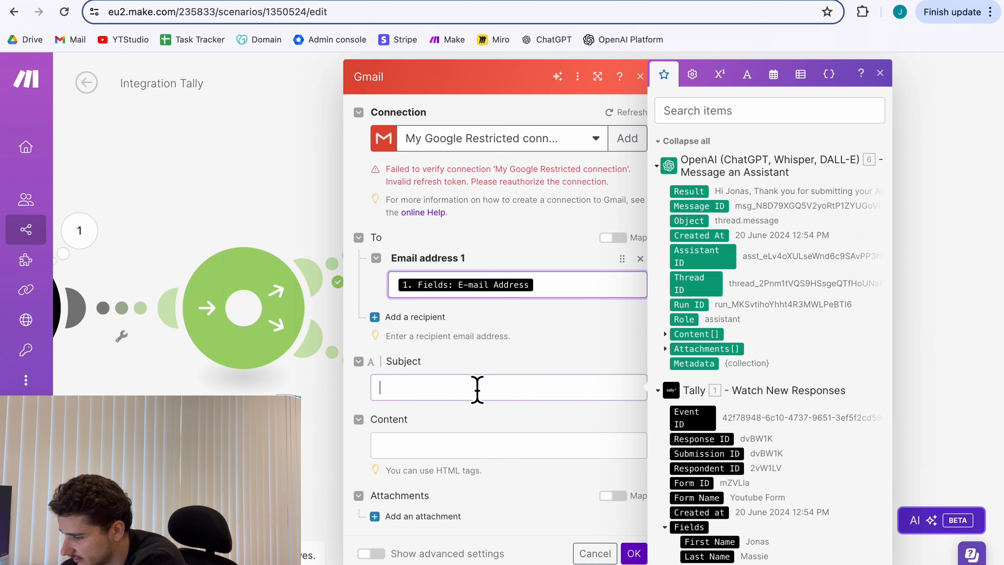
scroll(722, 442, "down", 2)
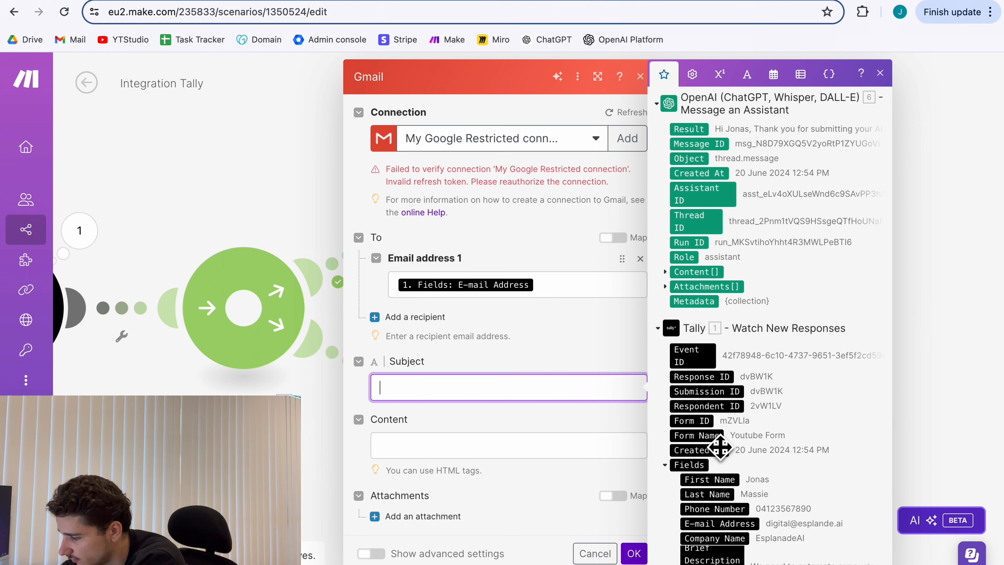
left_click(708, 436)
left_click(474, 447)
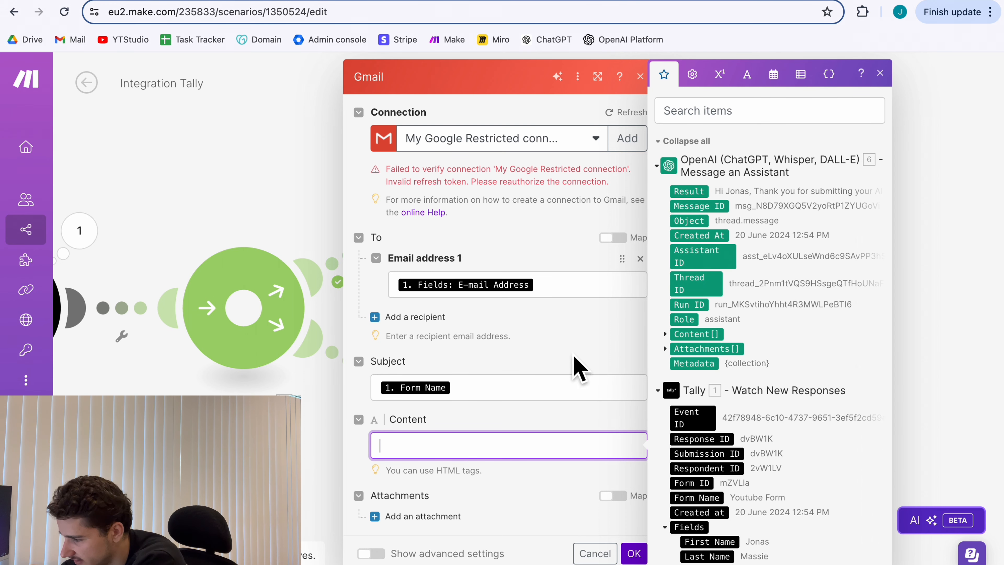
left_click(665, 334)
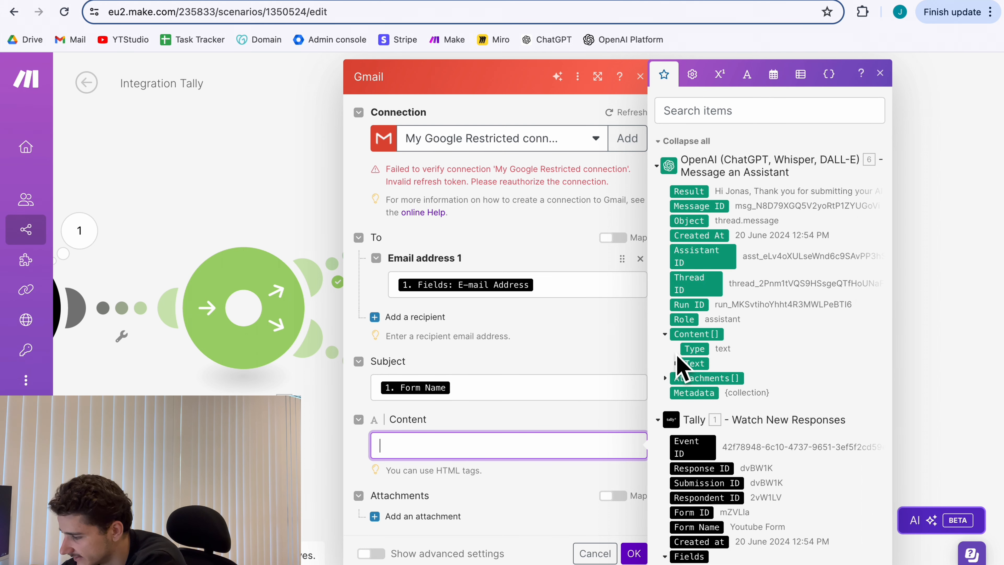
left_click(676, 364)
scroll(703, 356, "down", 1)
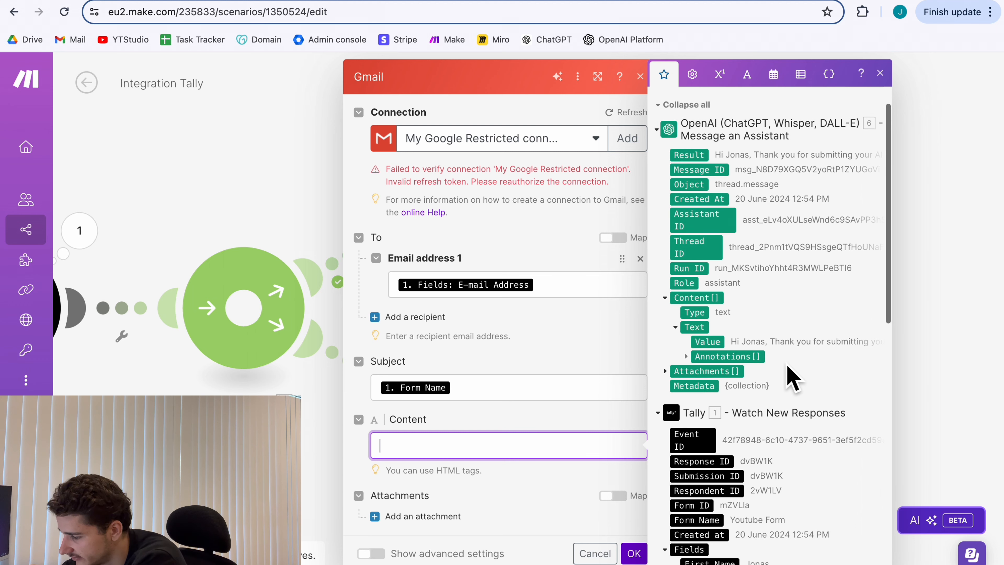
left_click(720, 350)
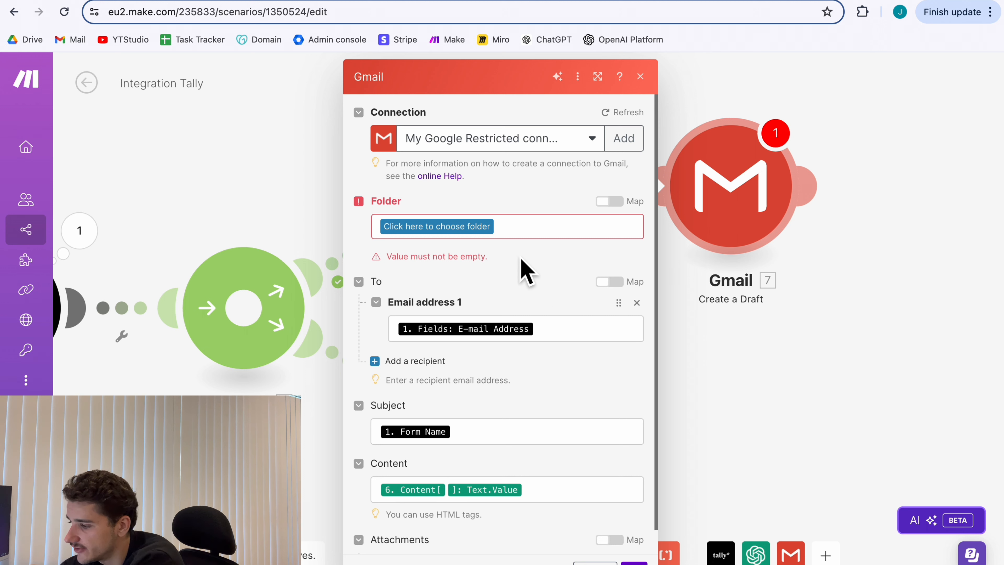
left_click(460, 227)
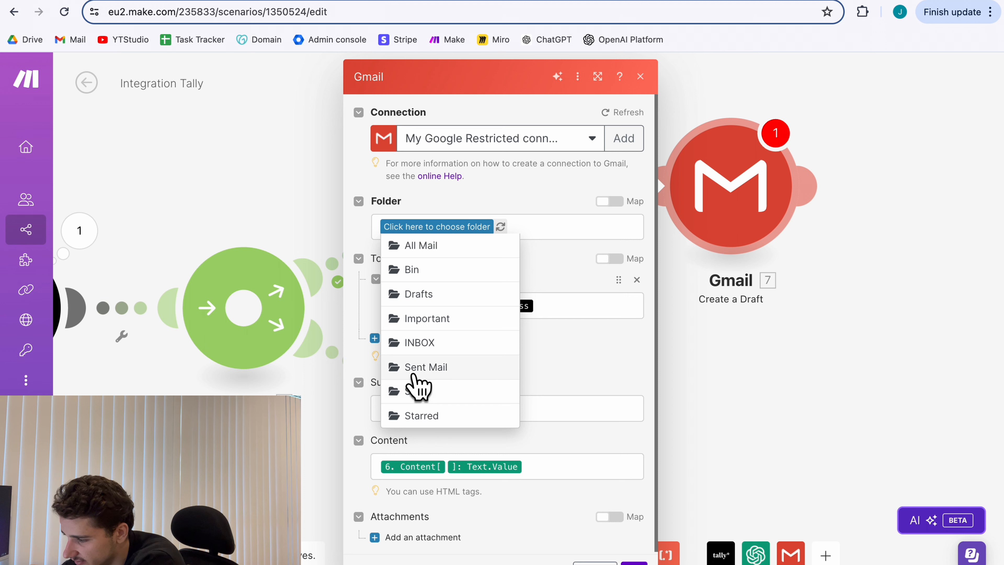
left_click(450, 294)
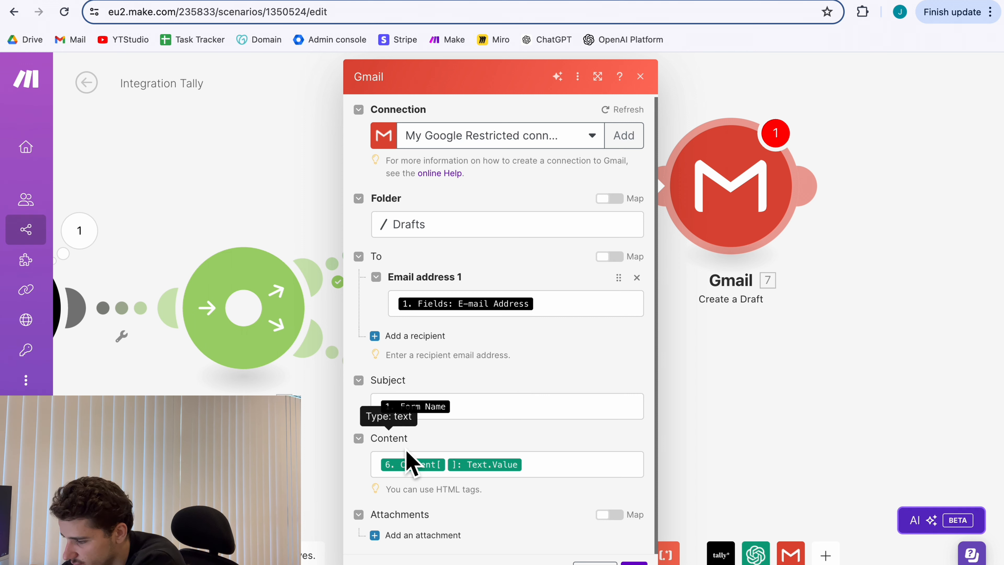
Save the Gmail draft module's settings.
left_click(634, 564)
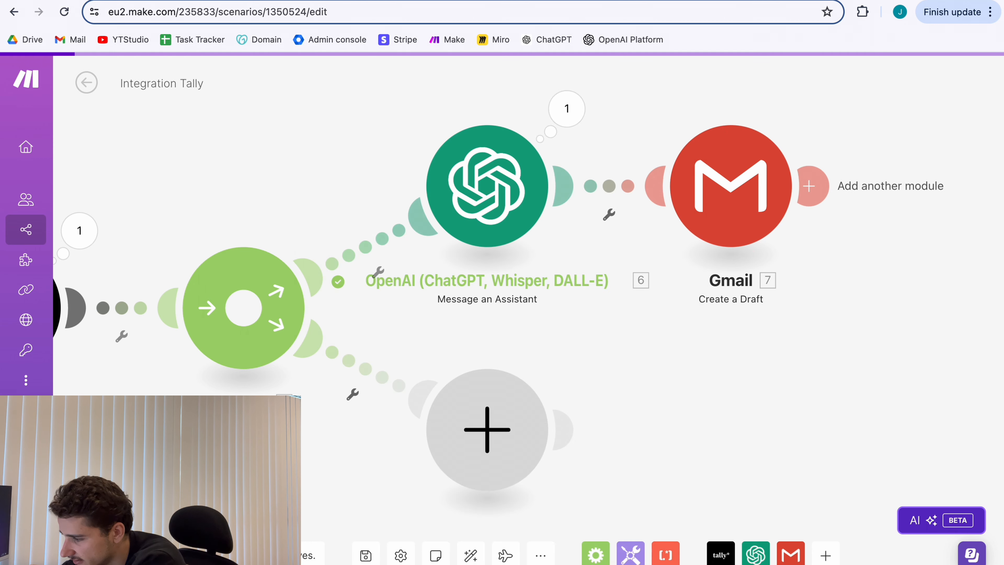
scroll(811, 419, "right", 3)
scroll(812, 430, "right", 5)
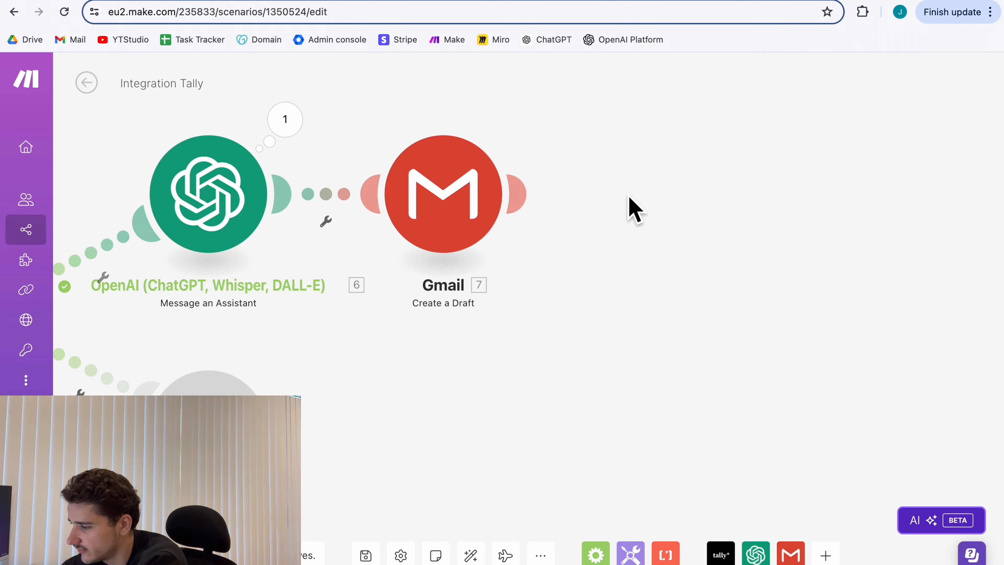
Add a Slack 'Create a Message' module after the Gmail step.
left_click(523, 193)
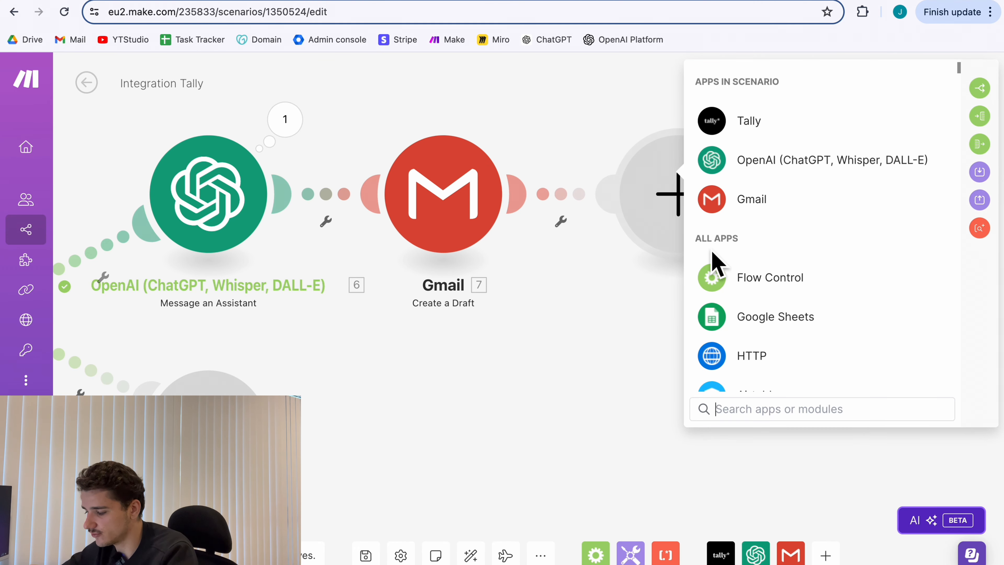
type("slack")
left_click(747, 84)
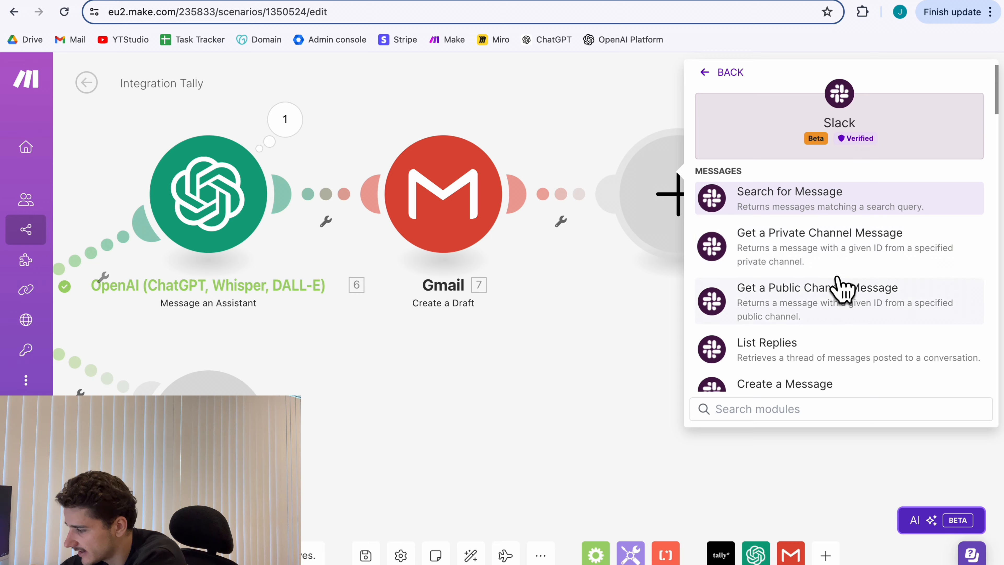
scroll(827, 313, "down", 3)
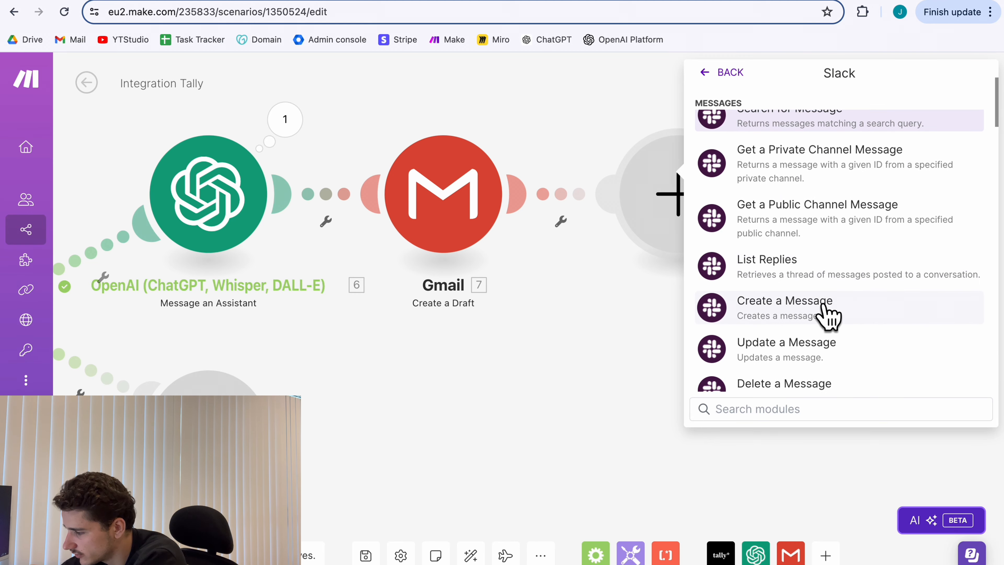
left_click(759, 316)
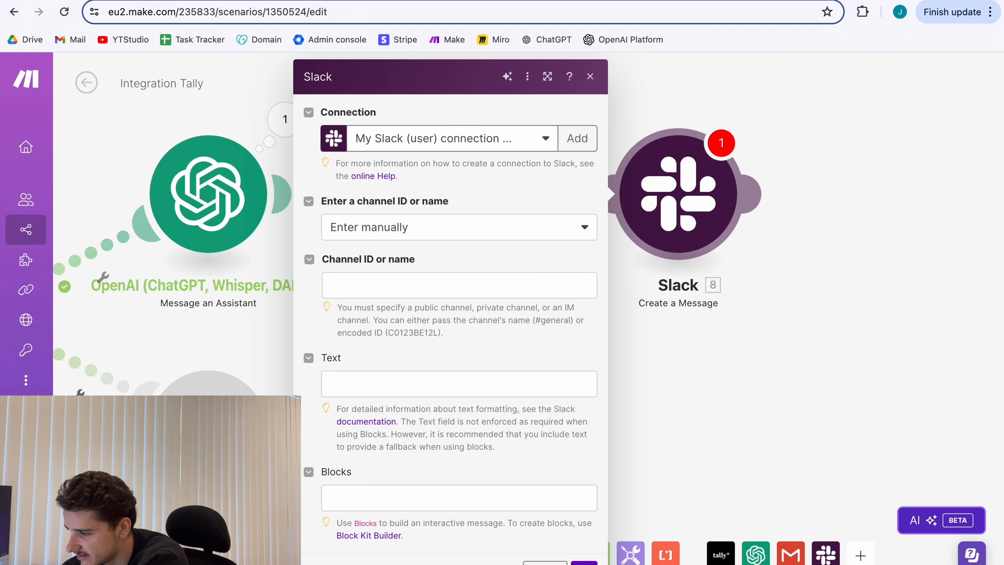
left_click(442, 228)
Post the Slack message to the client-relations public channel, selected from the list.
left_click(398, 277)
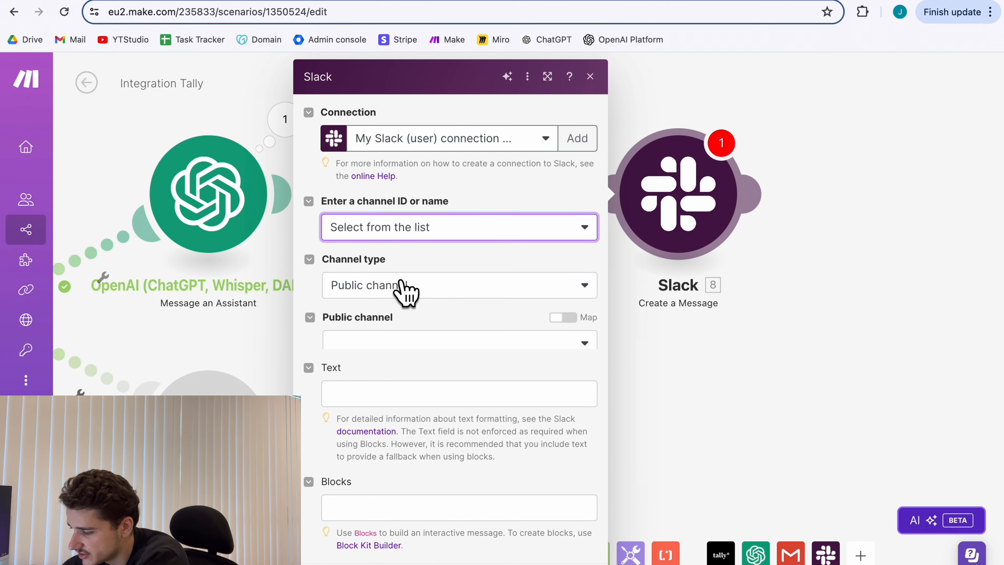
scroll(443, 344, "down", 1)
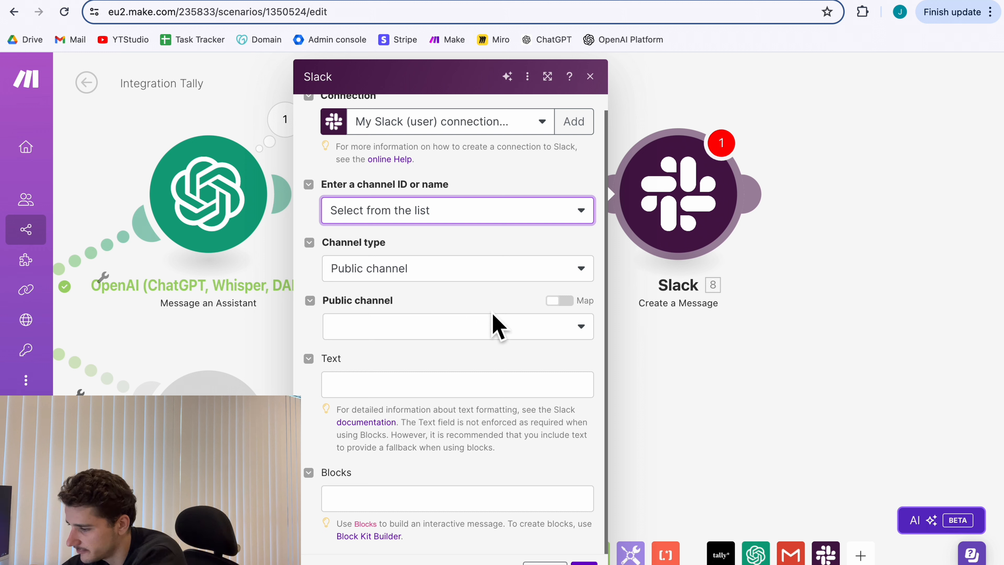
left_click(488, 327)
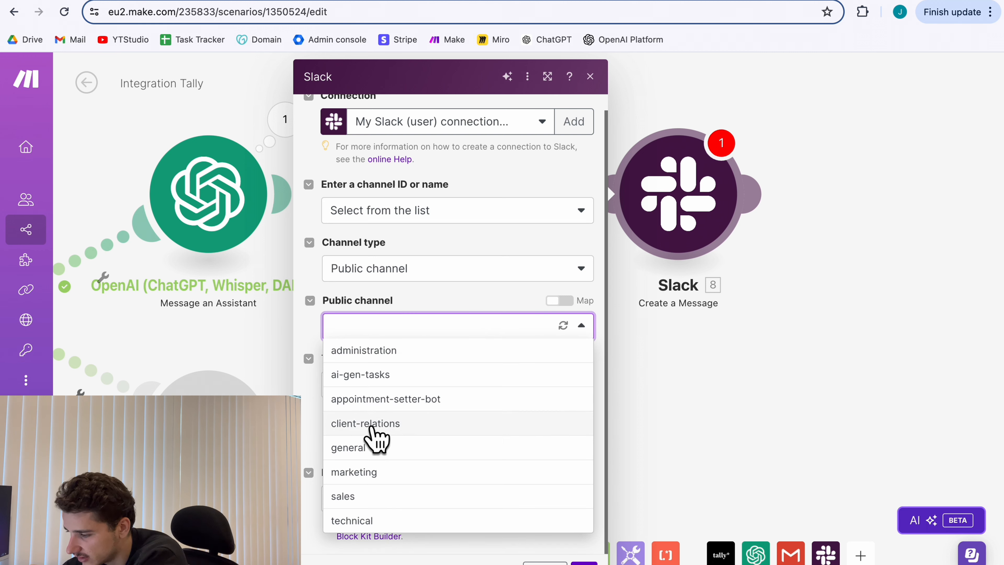
left_click(381, 426)
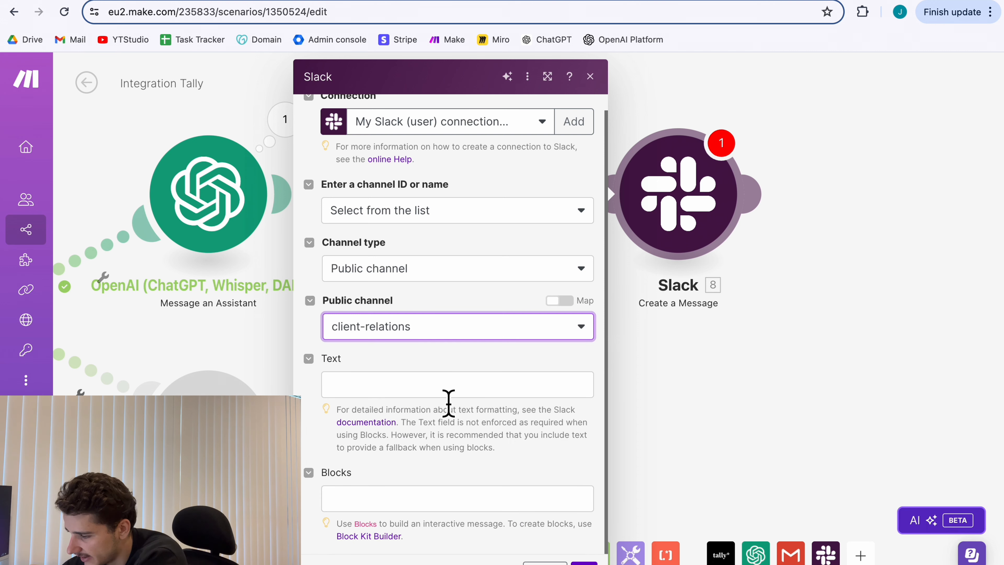
left_click(445, 390)
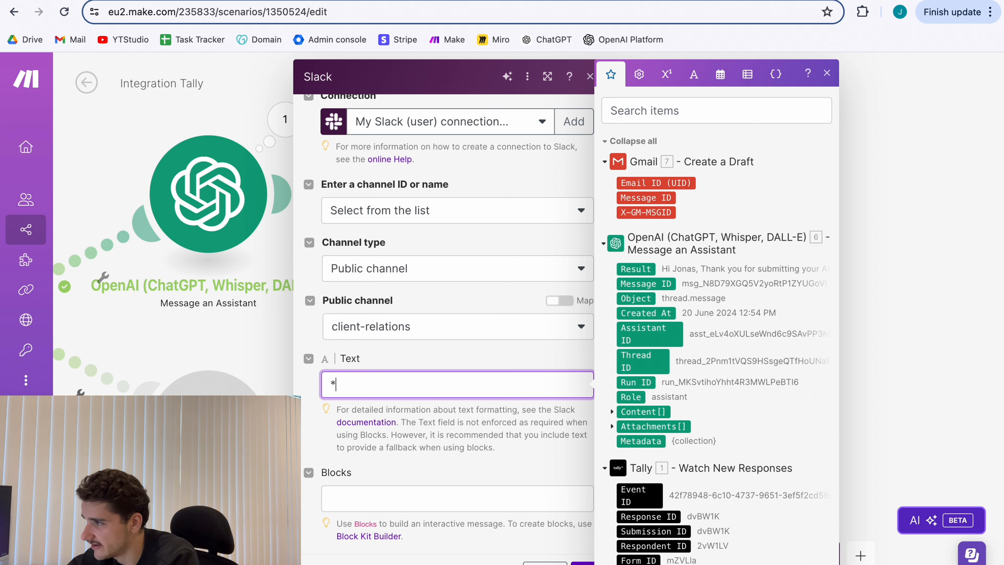
Fill the Slack text with Company Name, Lead First and Last Name, and the project's Brief Description.
type("w Submission Report*")
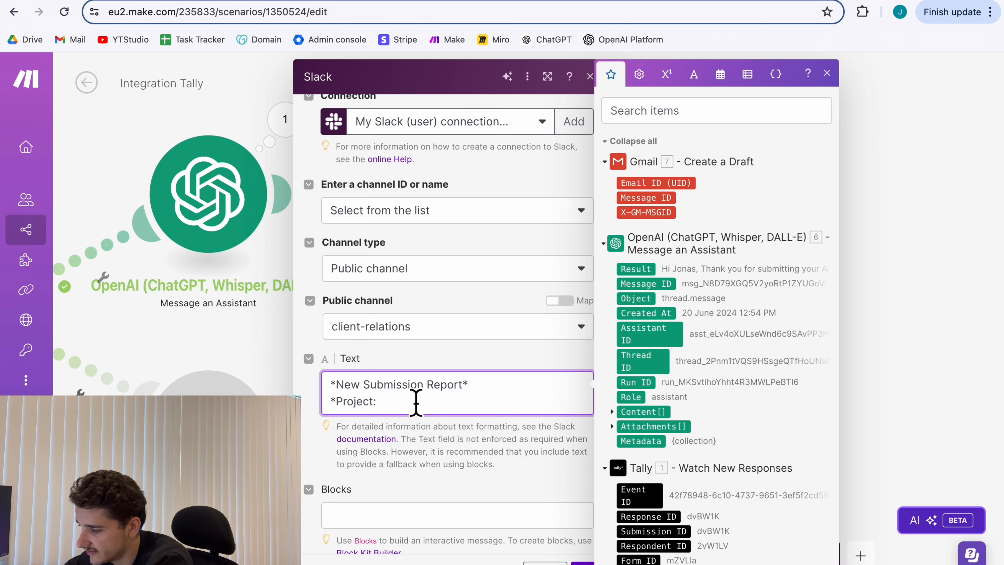
scroll(670, 437, "down", 3)
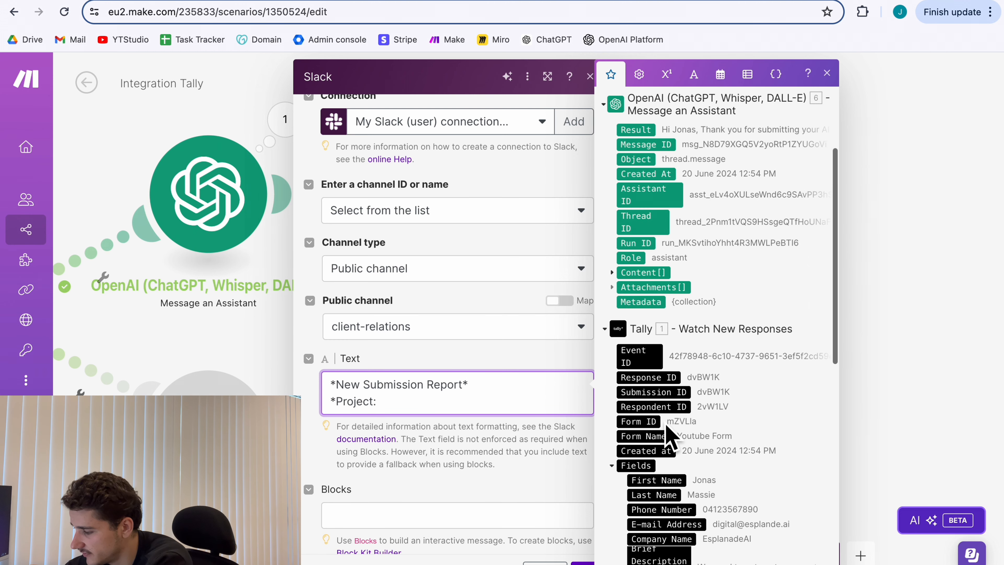
scroll(696, 475, "down", 1)
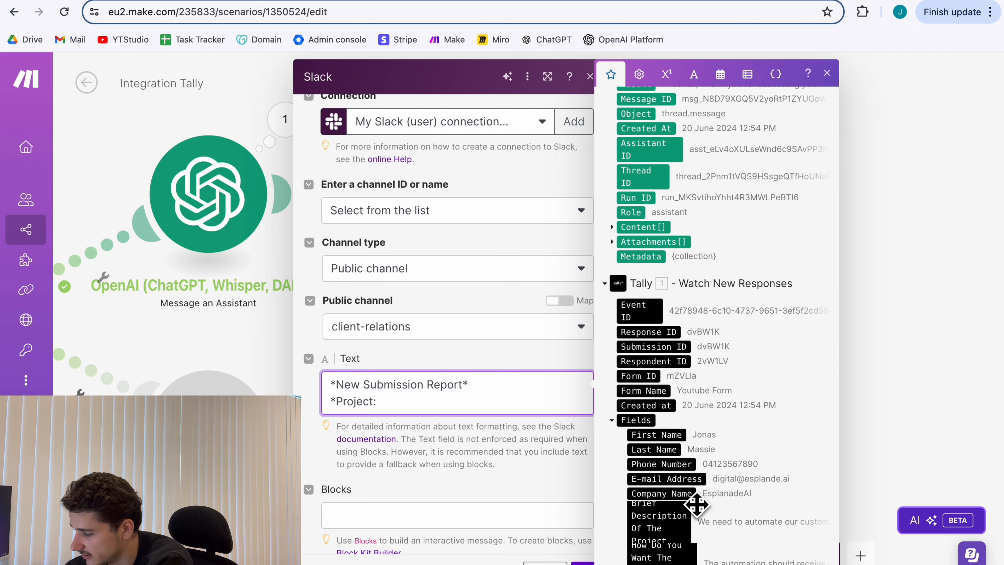
left_click(692, 495)
type("*")
key("Return")
type("*Lead:")
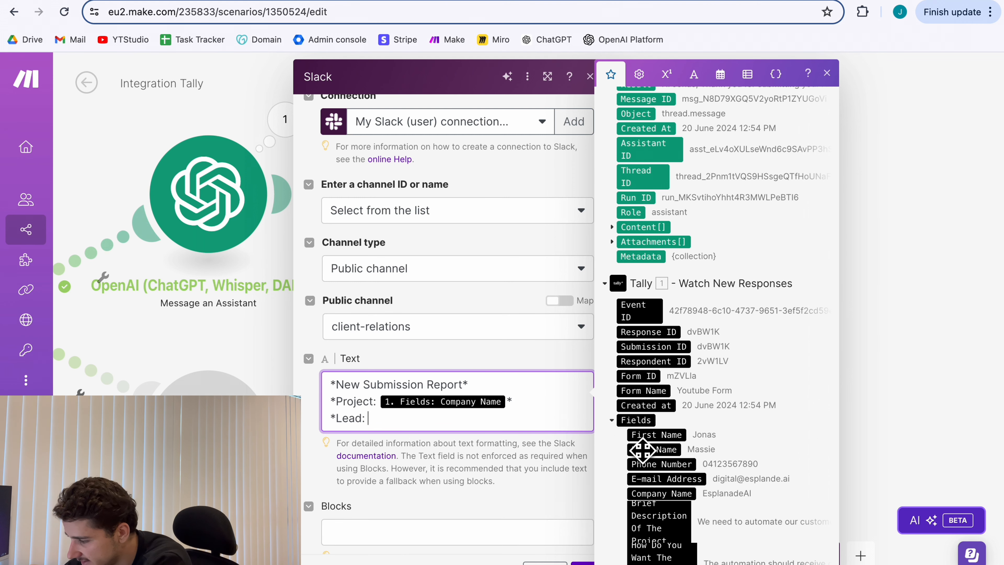
left_click(656, 434)
left_click(654, 449)
type("*")
key("Return")
key("Return")
type("*Project:")
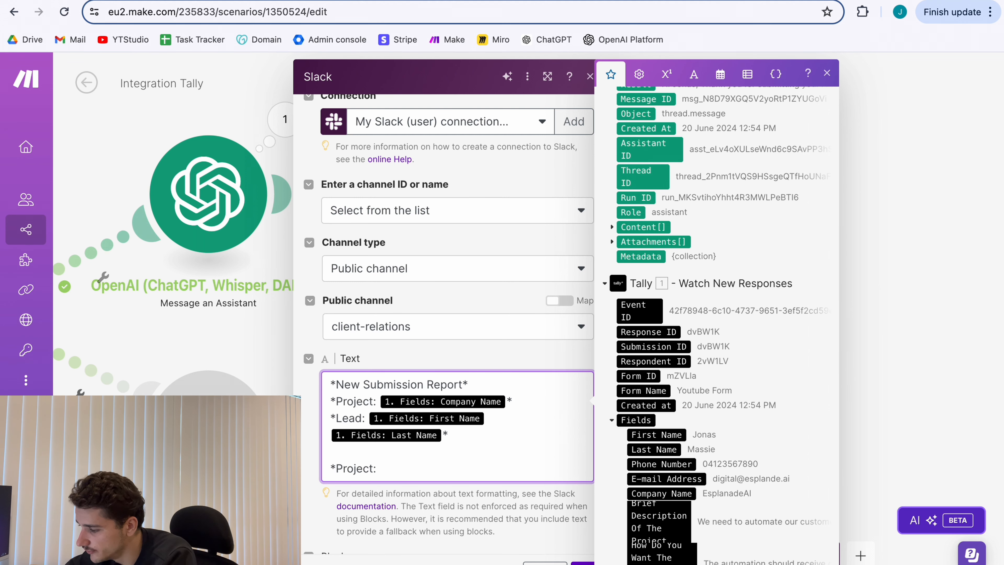
scroll(677, 478, "down", 1)
left_click(677, 479)
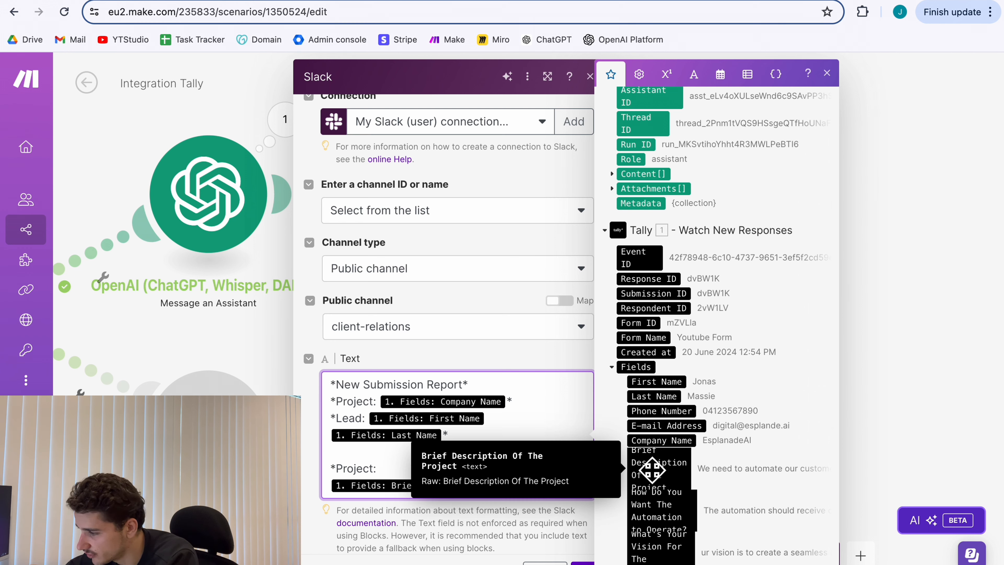
Finish the note awaiting 'your approval.', paste the Gmail drafts link, and save the Slack module.
scroll(748, 322, "down", 2)
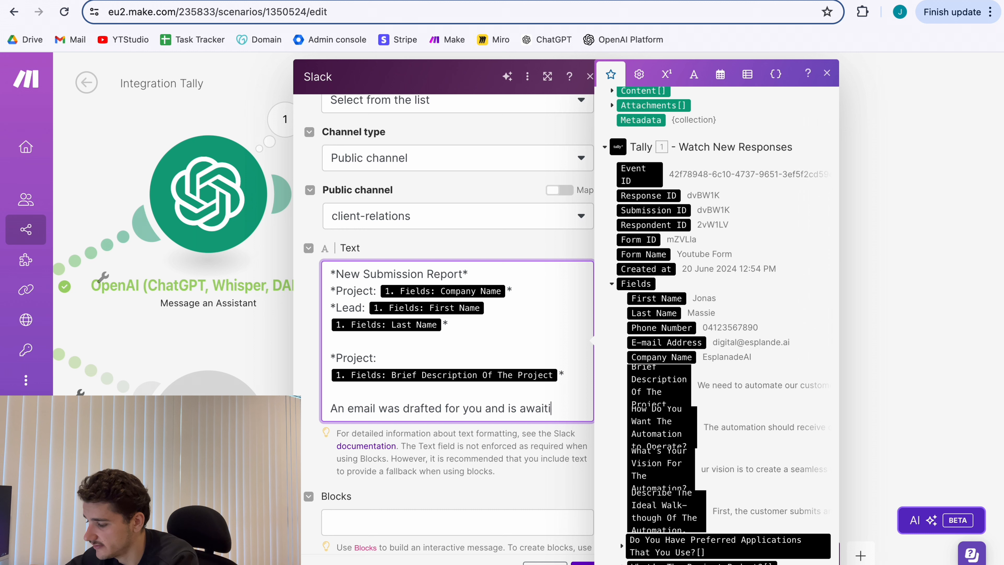
type("your ap")
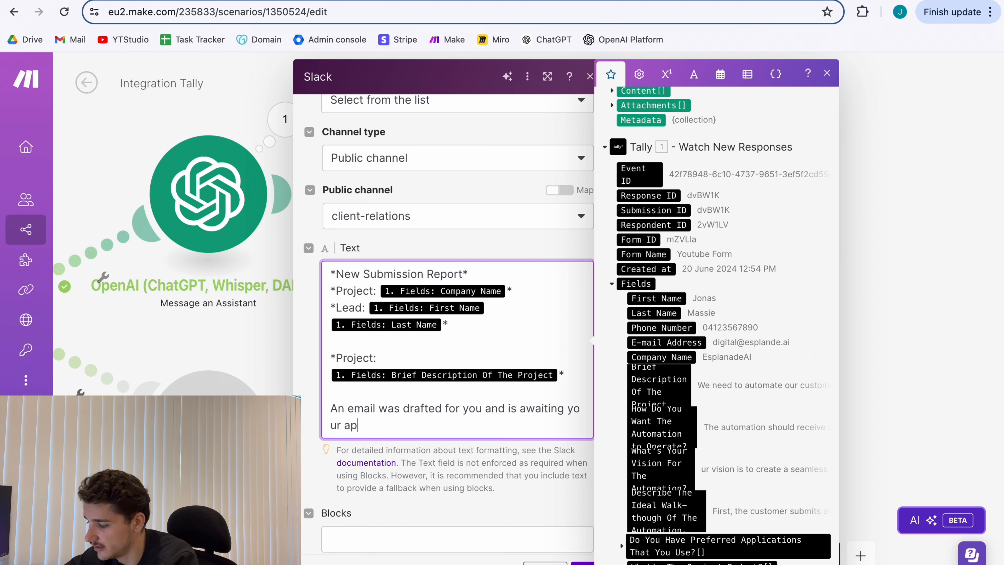
type("proval.")
key("Return")
key("Return")
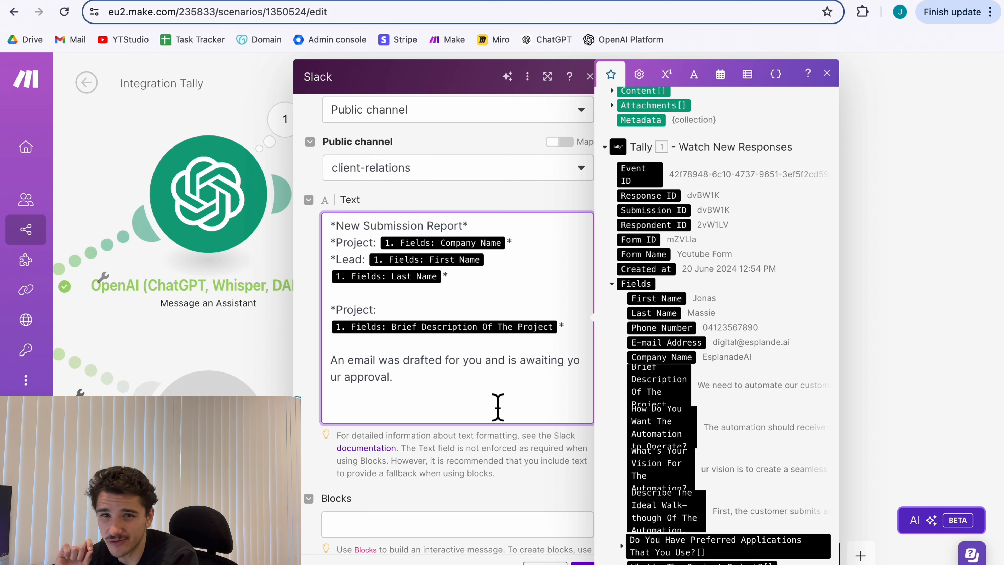
type("h")
type("https://mail.google.com/mail/u/2/#drafts")
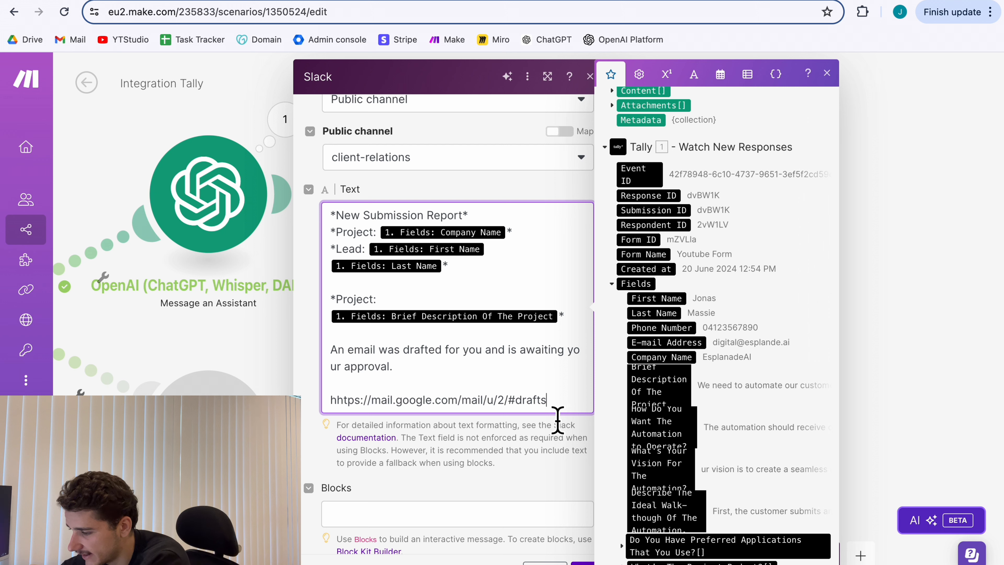
scroll(538, 411, "up", 3)
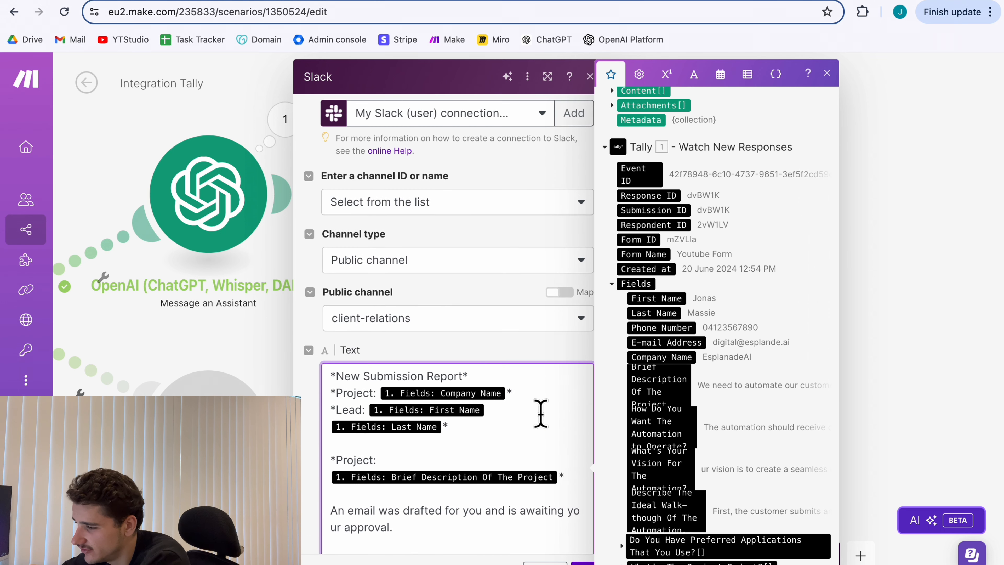
scroll(491, 288, "up", 2)
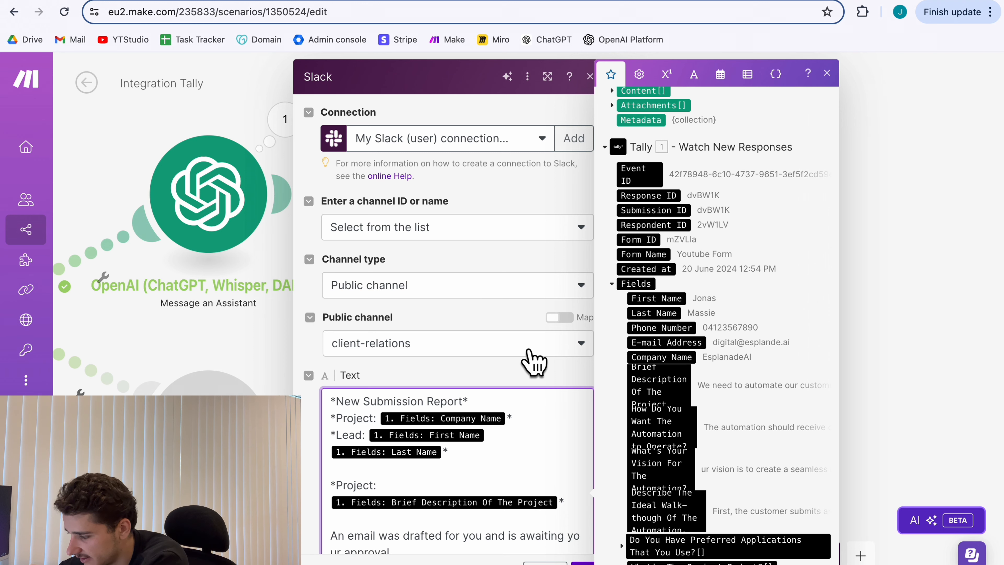
scroll(534, 361, "down", 4)
left_click(584, 563)
On the router's empty lower branch, add OpenAI (ChatGPT, Whisper, DALL-E) > Message an Assistant.
scroll(850, 390, "up", 2)
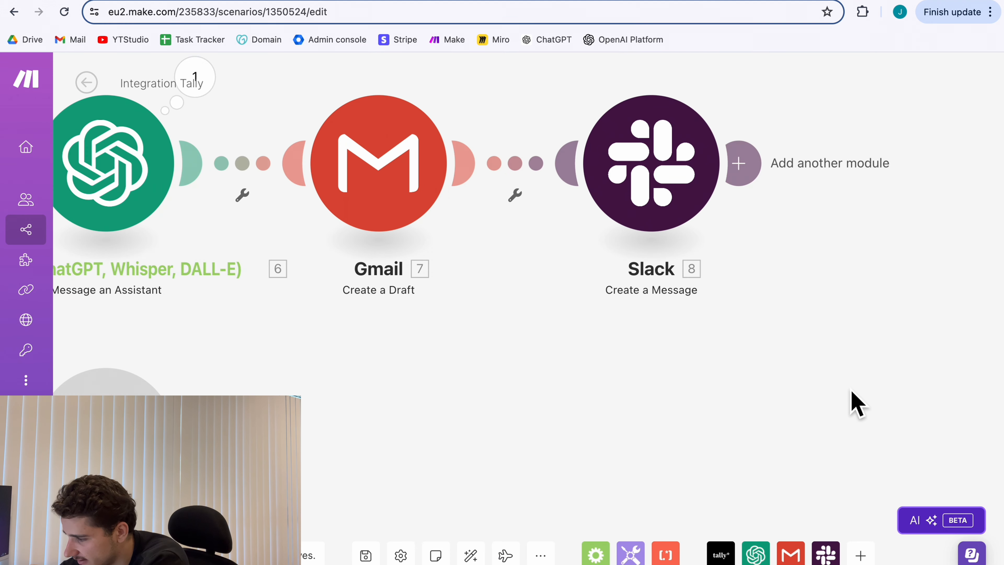
scroll(850, 390, "down", 4)
left_click_drag(736, 390, 850, 390)
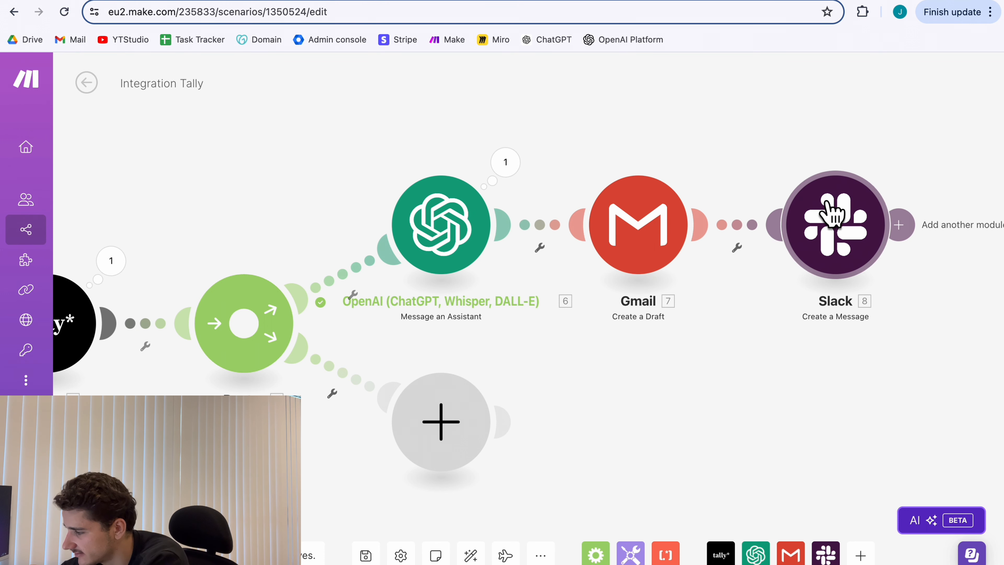
left_click_drag(693, 431, 728, 412)
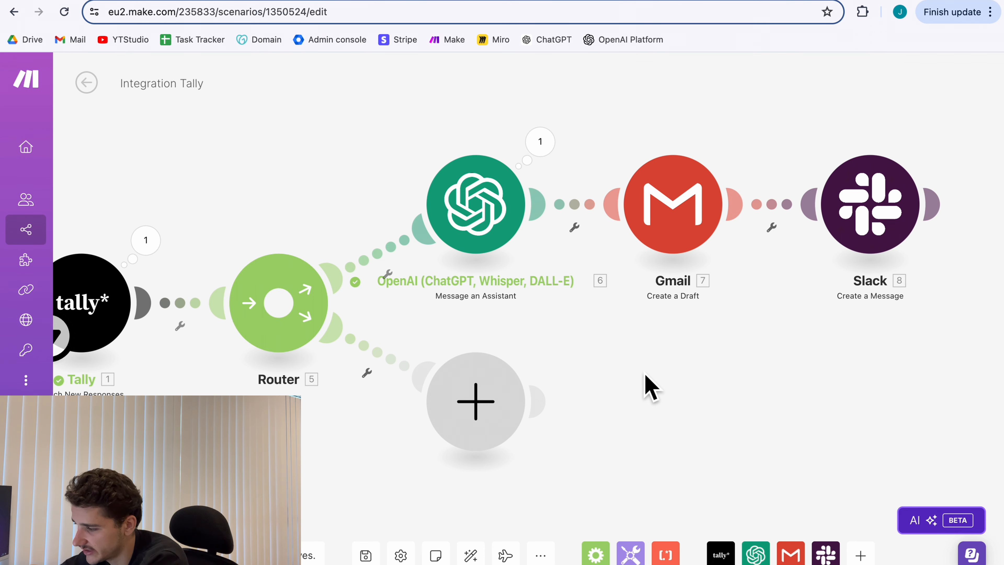
scroll(643, 375, "down", 2)
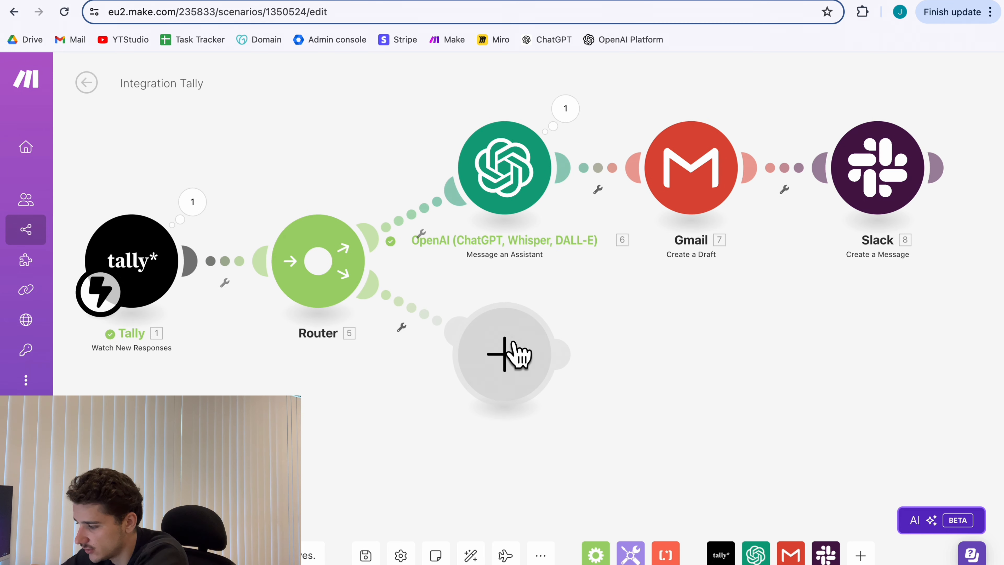
left_click(513, 366)
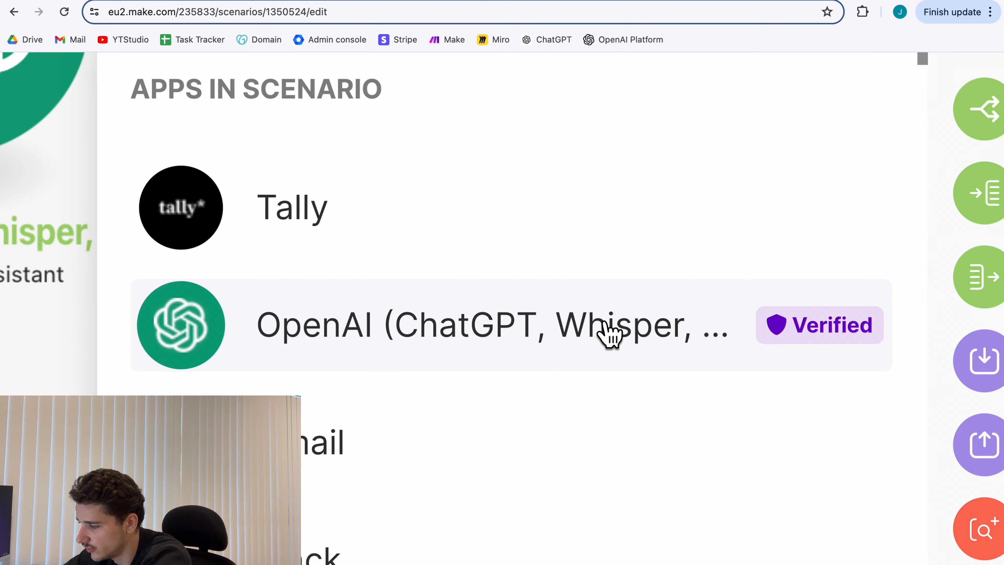
left_click(672, 277)
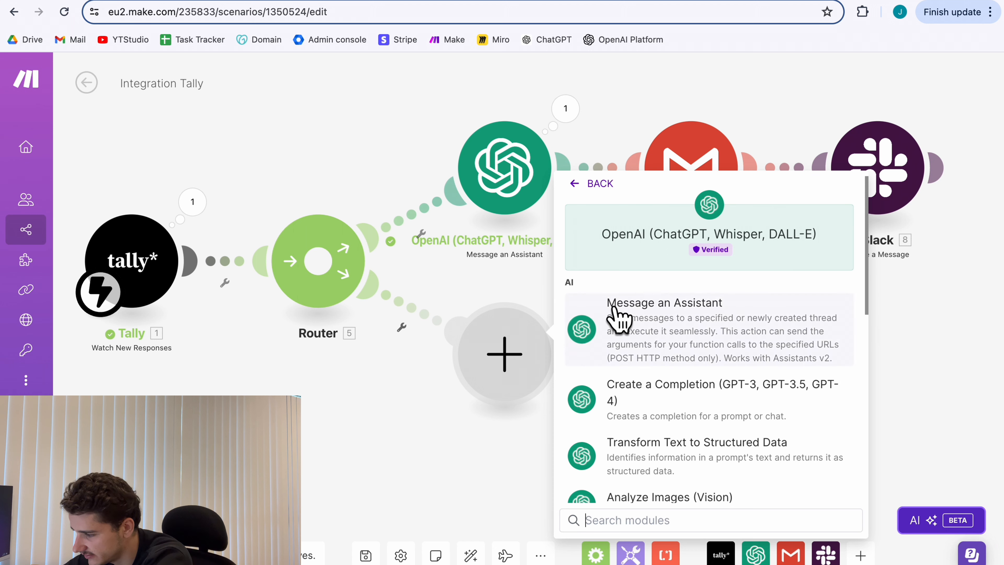
left_click(176, 238)
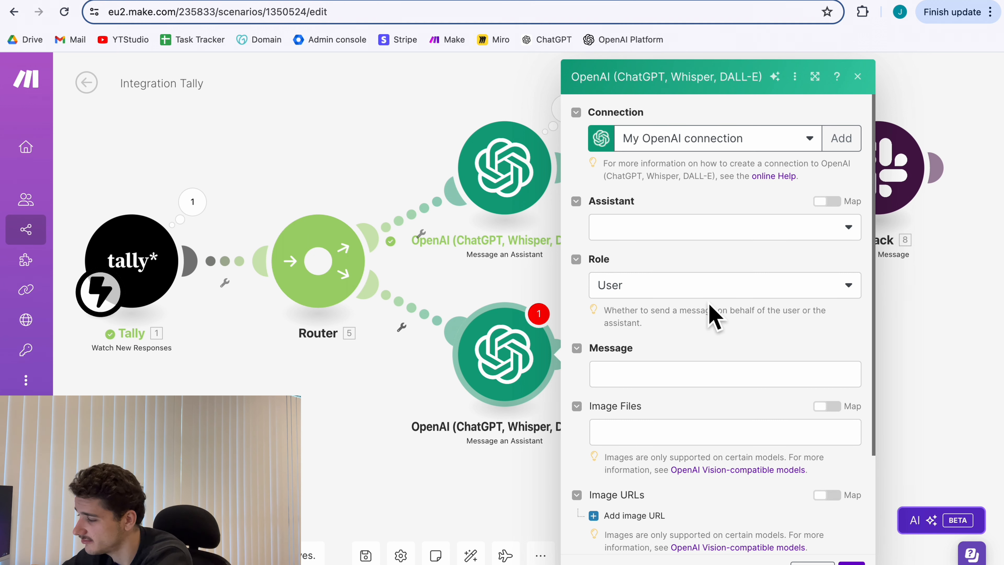
Select the 'Meeting preperation (gpt-4o)' assistant and open the Message field's Tally field mapping.
left_click(708, 227)
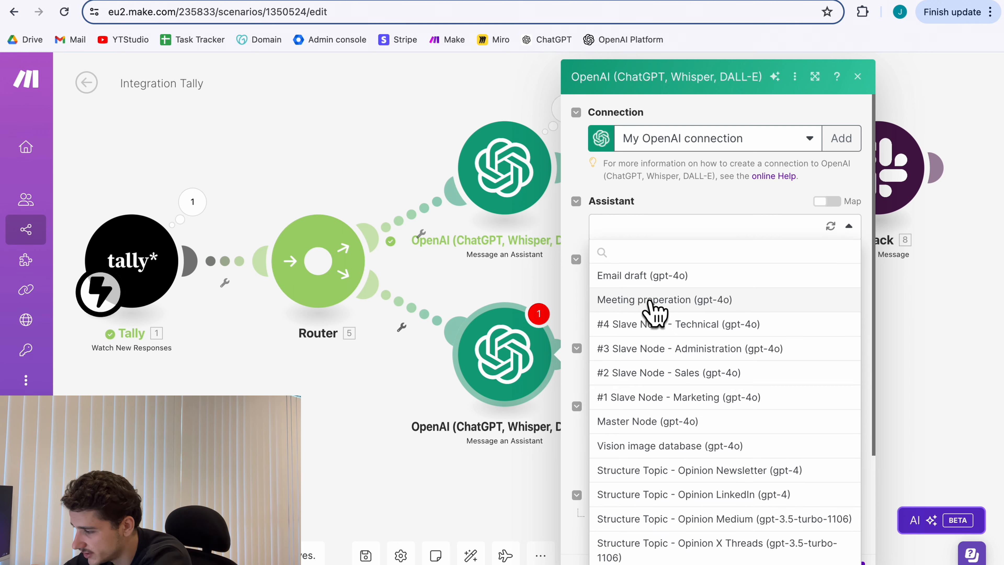
left_click(669, 307)
scroll(664, 324, "down", 2)
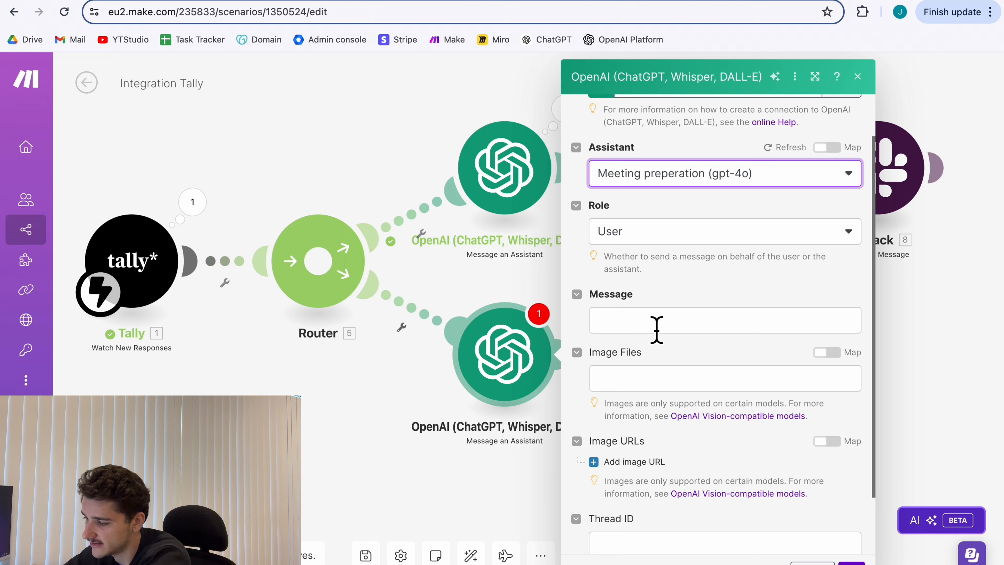
left_click(656, 330)
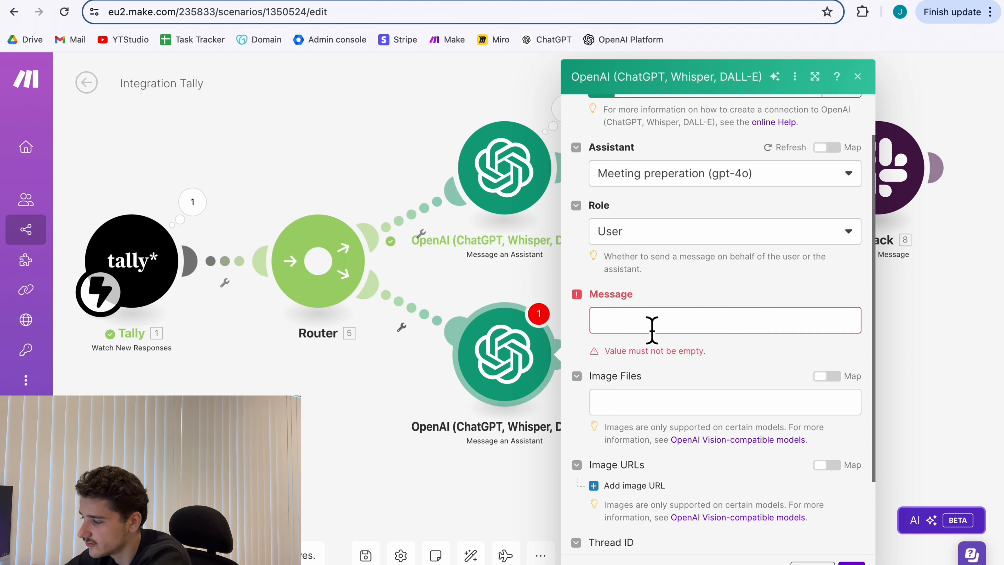
left_click(677, 329)
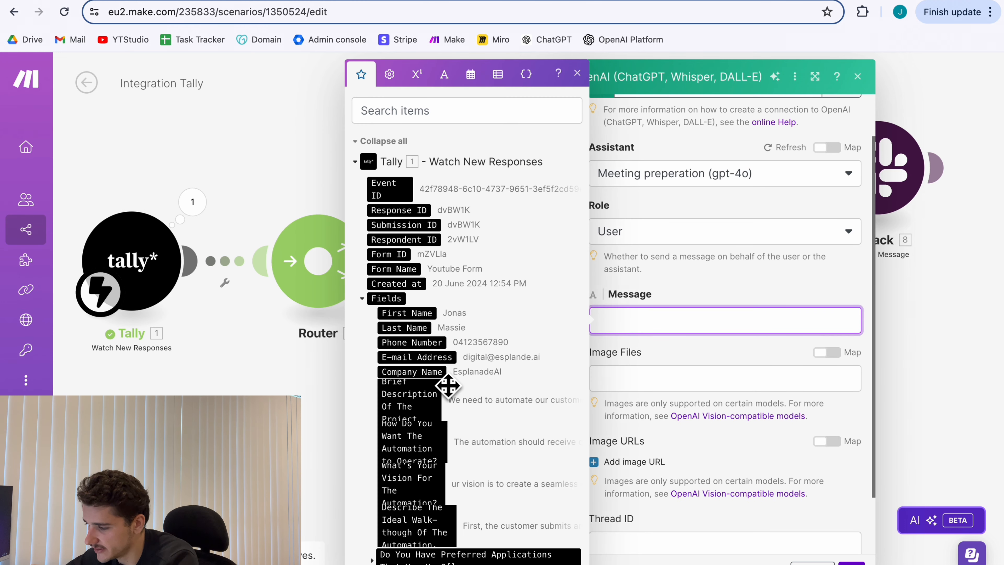
Paste the mapped template of project, vision, applications, budget and deadline answers, then close the settings.
scroll(449, 386, "down", 3)
scroll(411, 461, "down", 2)
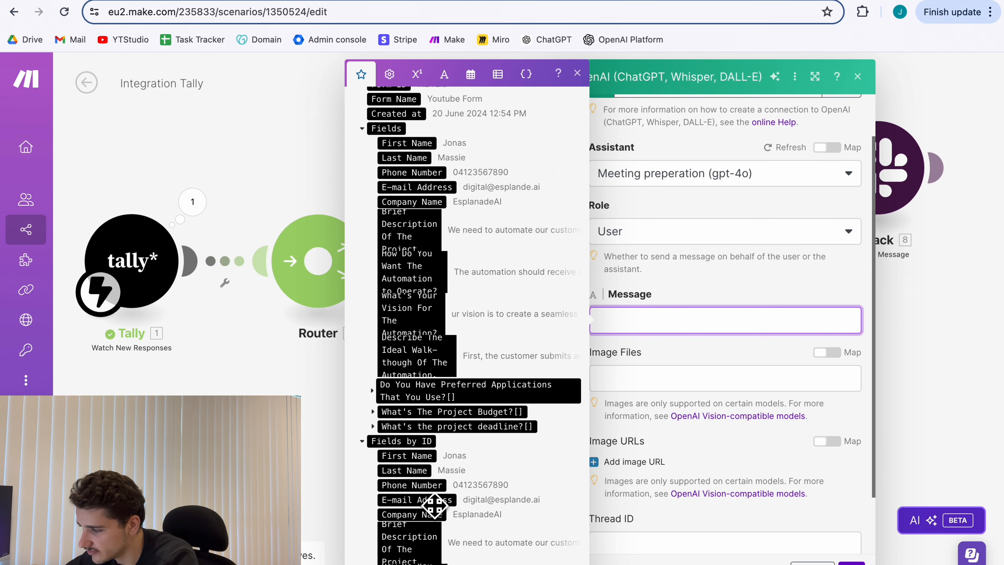
scroll(437, 491, "down", 1)
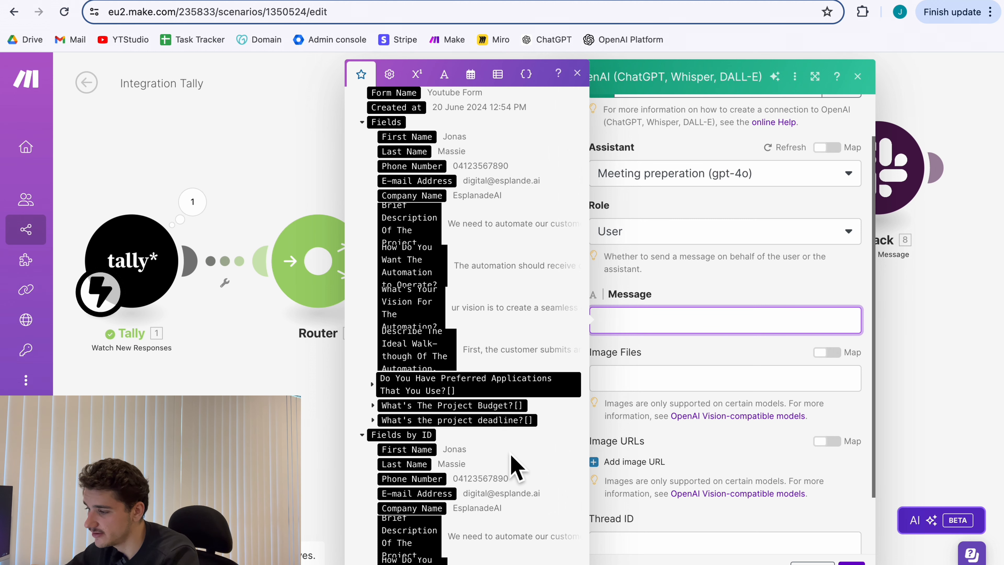
key("ctrl+v")
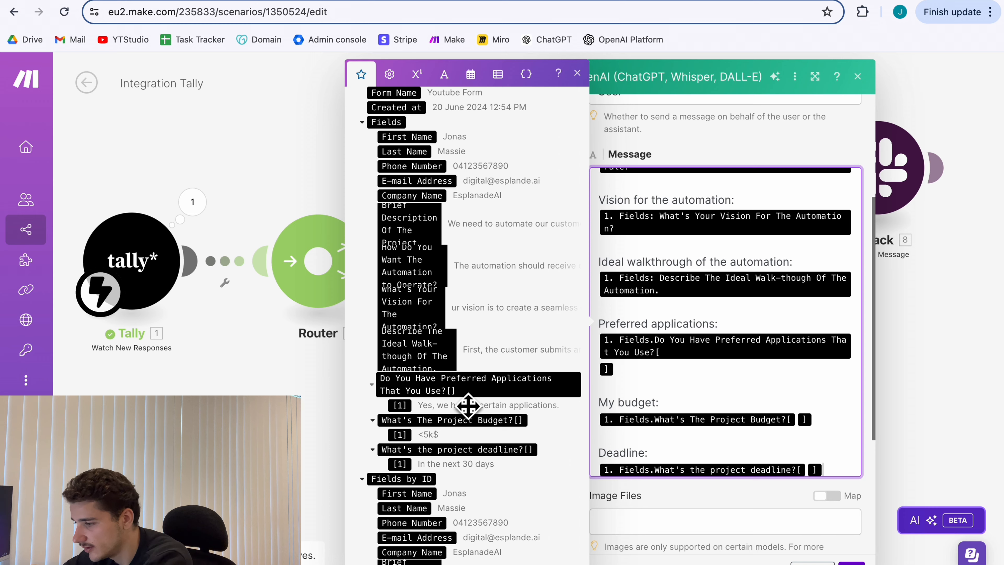
scroll(466, 396, "up", 3)
scroll(429, 242, "up", 3)
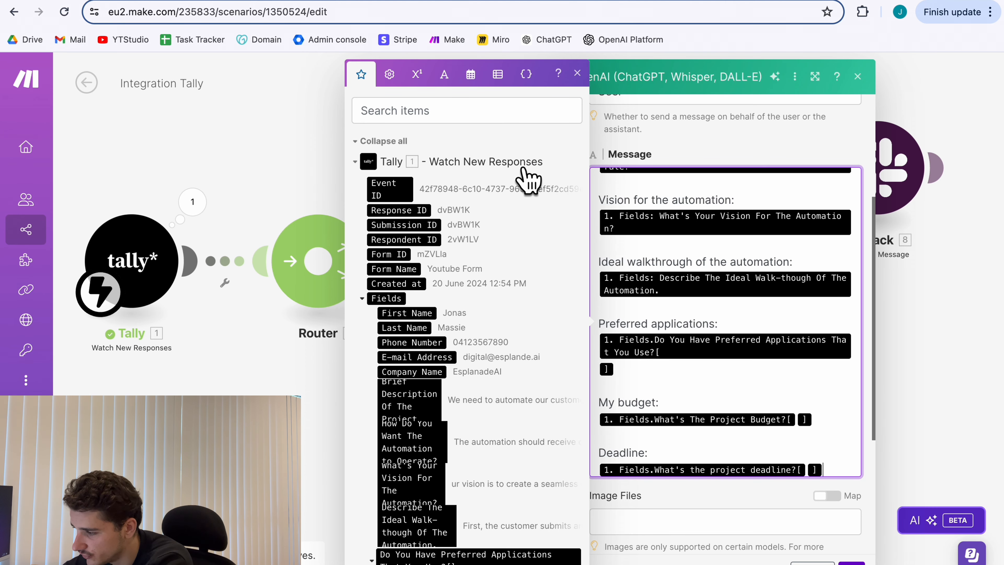
scroll(447, 292, "down", 1)
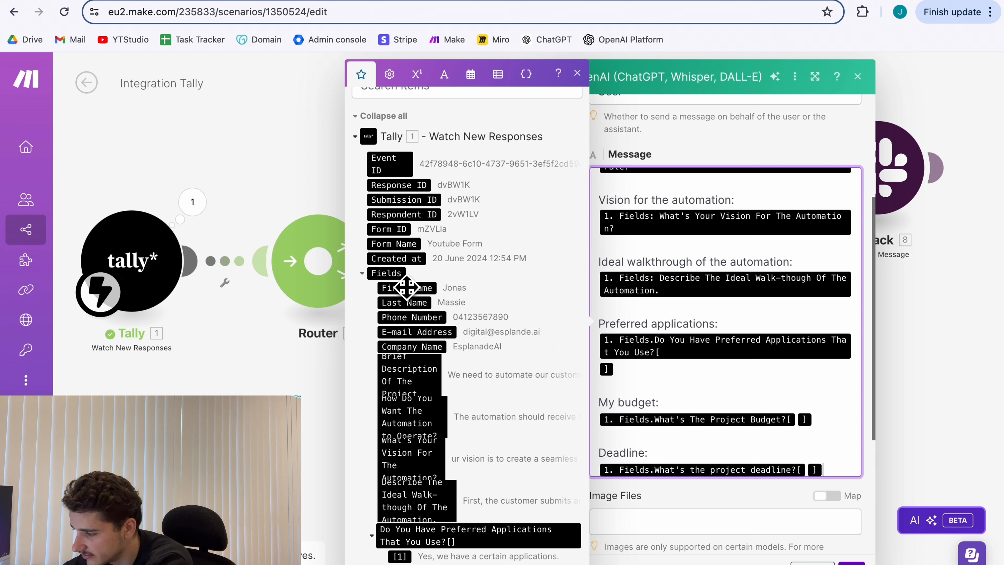
scroll(429, 394, "down", 3)
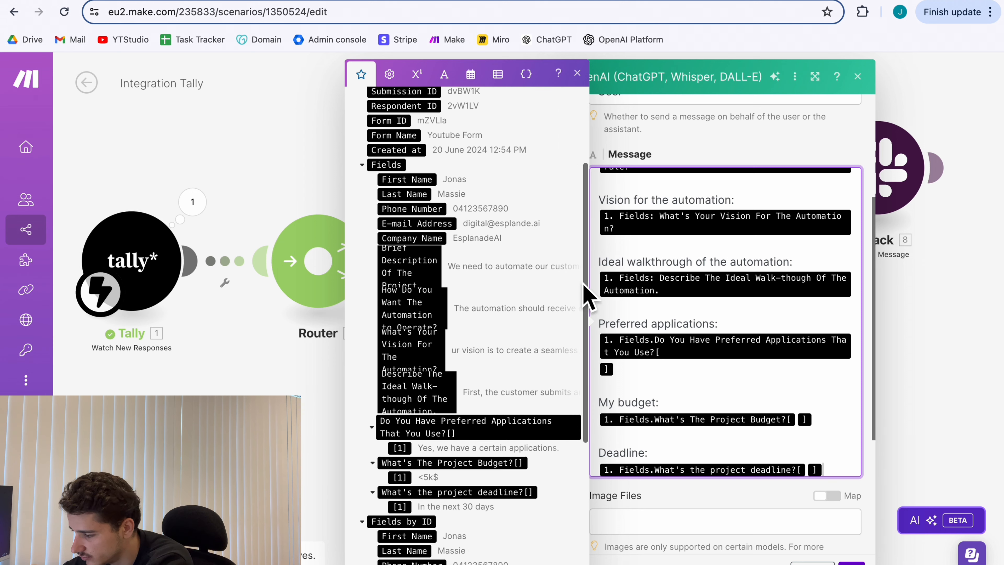
scroll(699, 349, "down", 1)
scroll(699, 349, "up", 3)
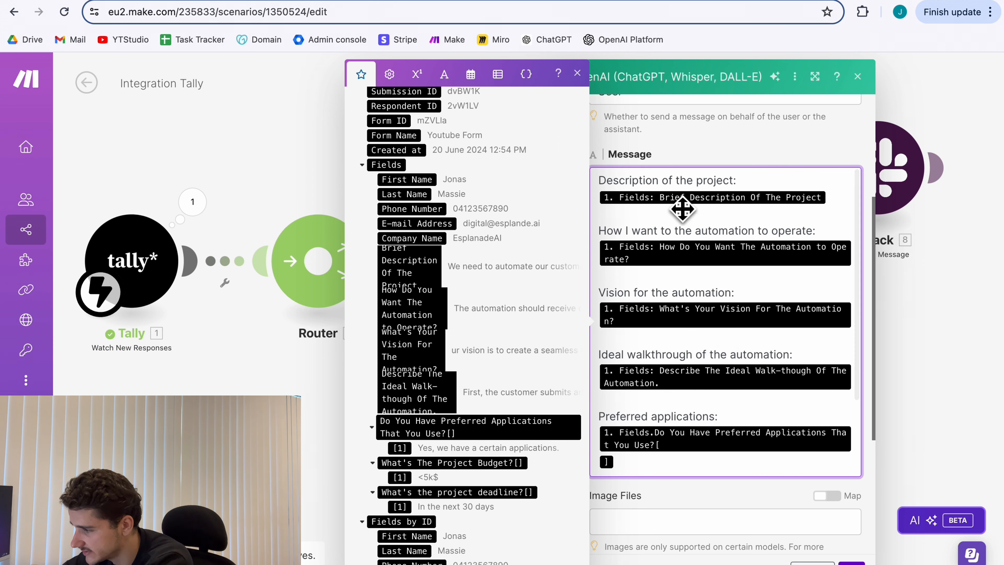
scroll(716, 274, "down", 3)
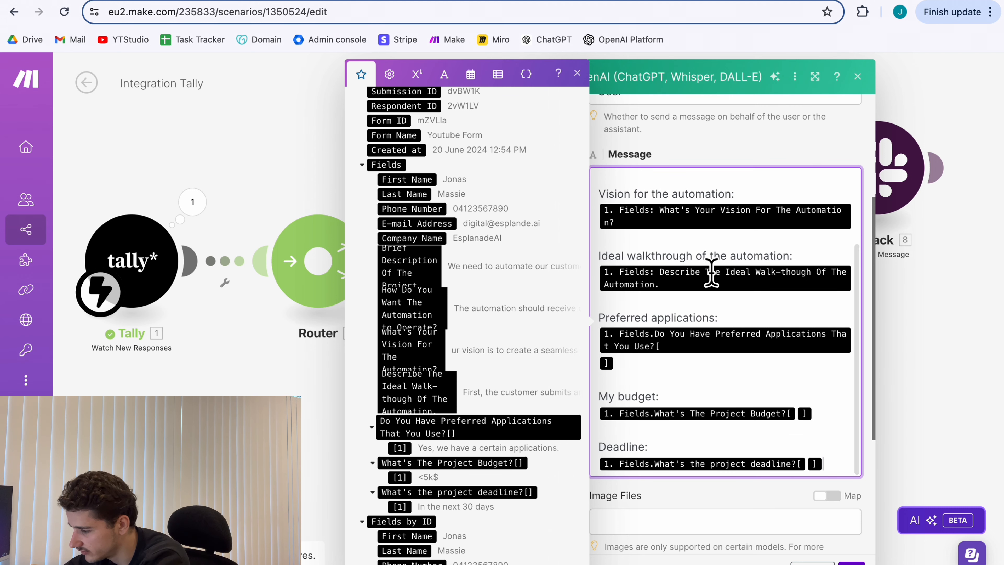
scroll(753, 522, "down", 5)
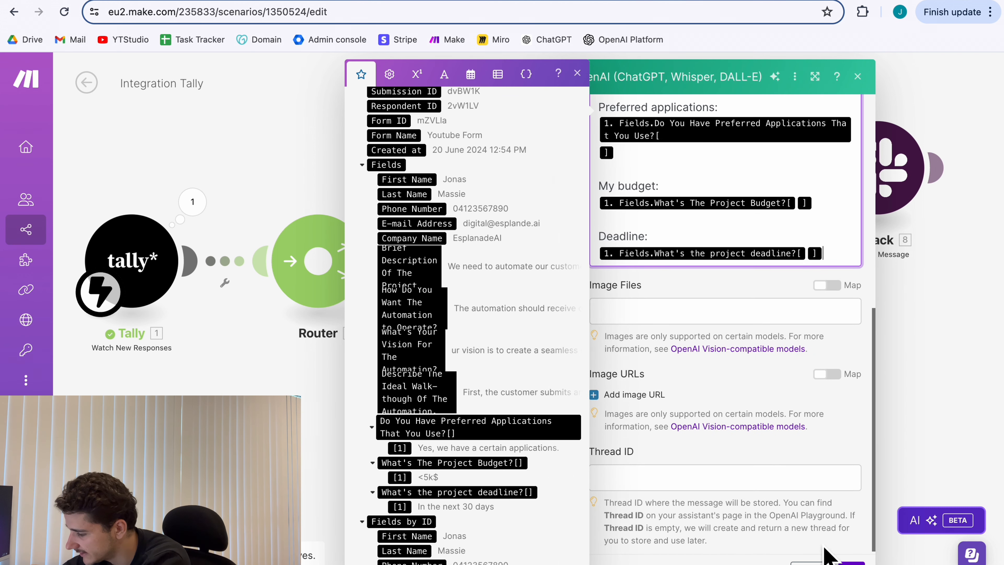
left_click(852, 563)
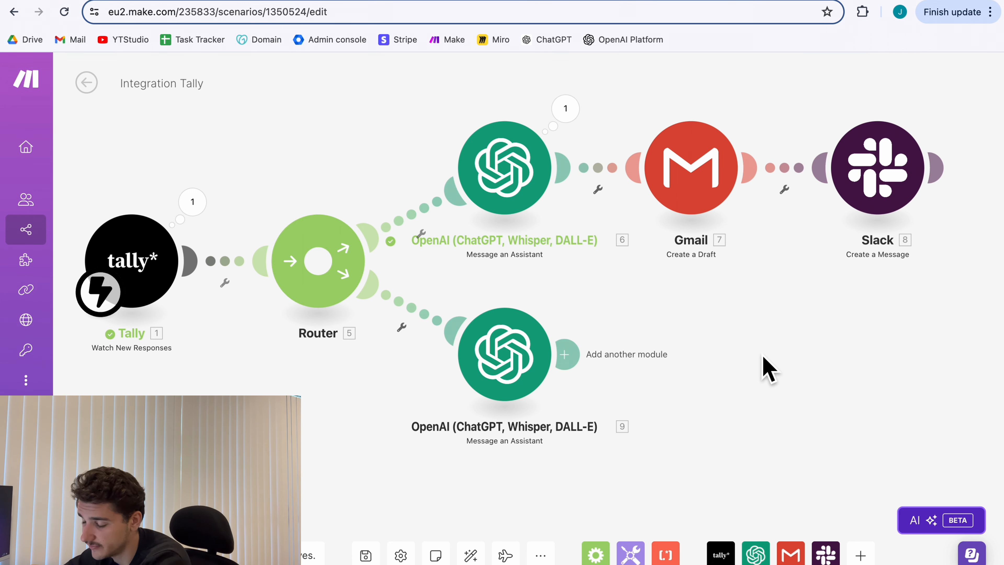
Add a Google Docs 'Create a Document' module after the lower OpenAI module.
left_click(572, 353)
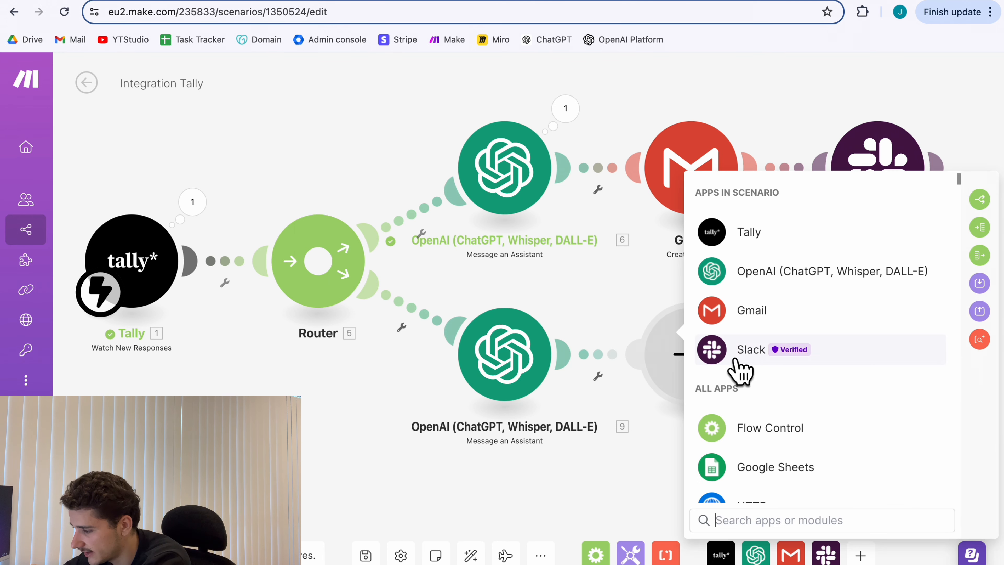
scroll(771, 390, "down", 5)
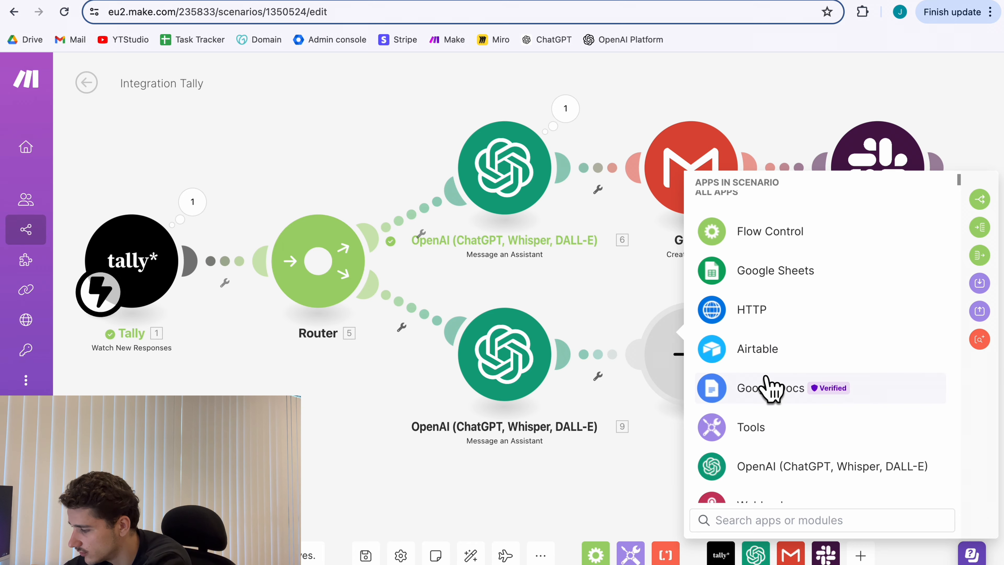
left_click(712, 389)
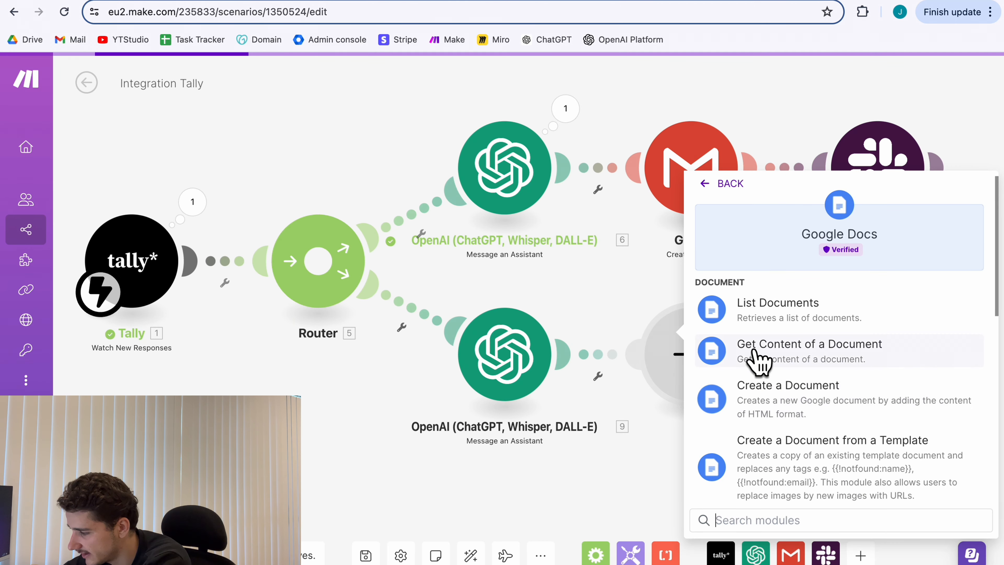
scroll(810, 352, "down", 1)
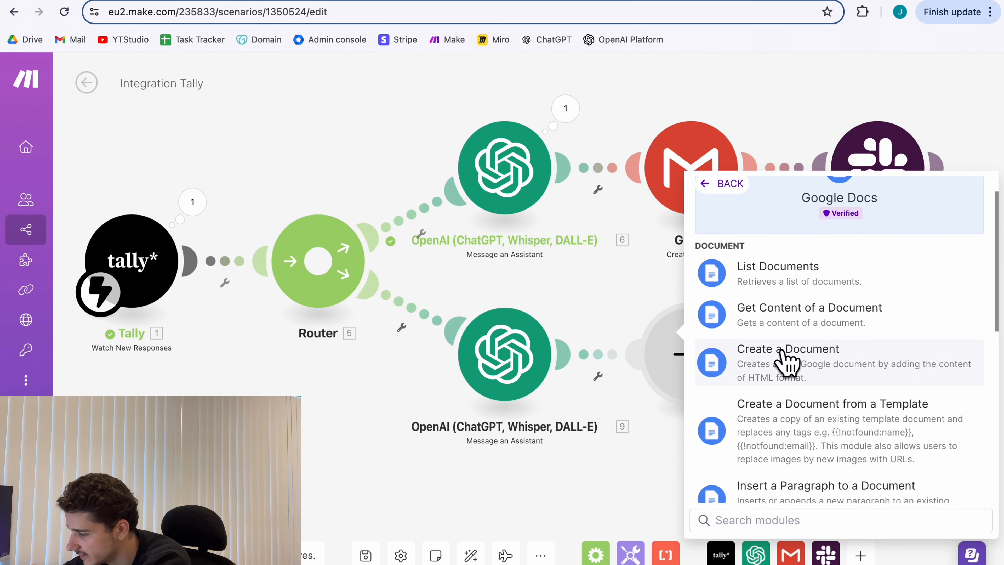
left_click(787, 362)
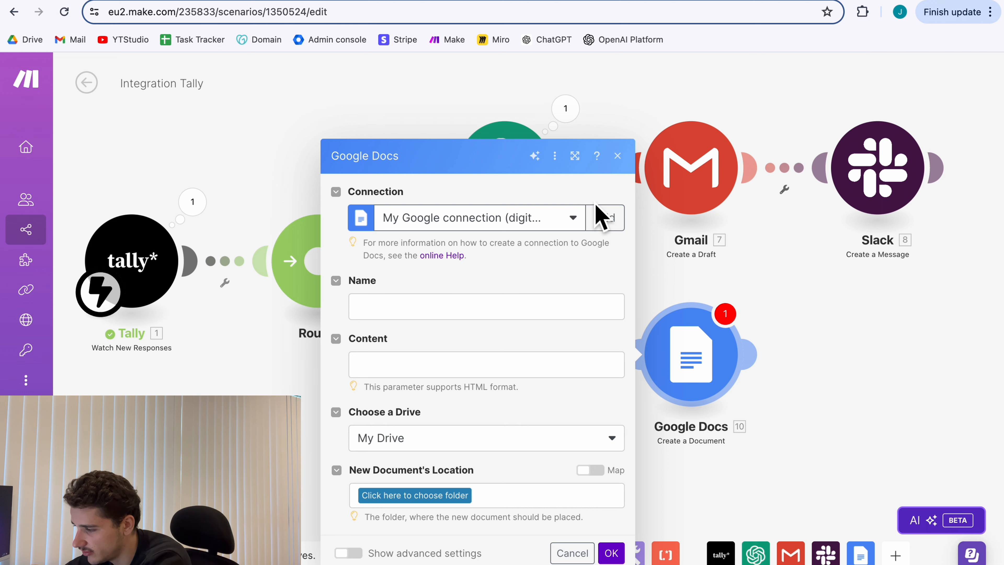
left_click(624, 217)
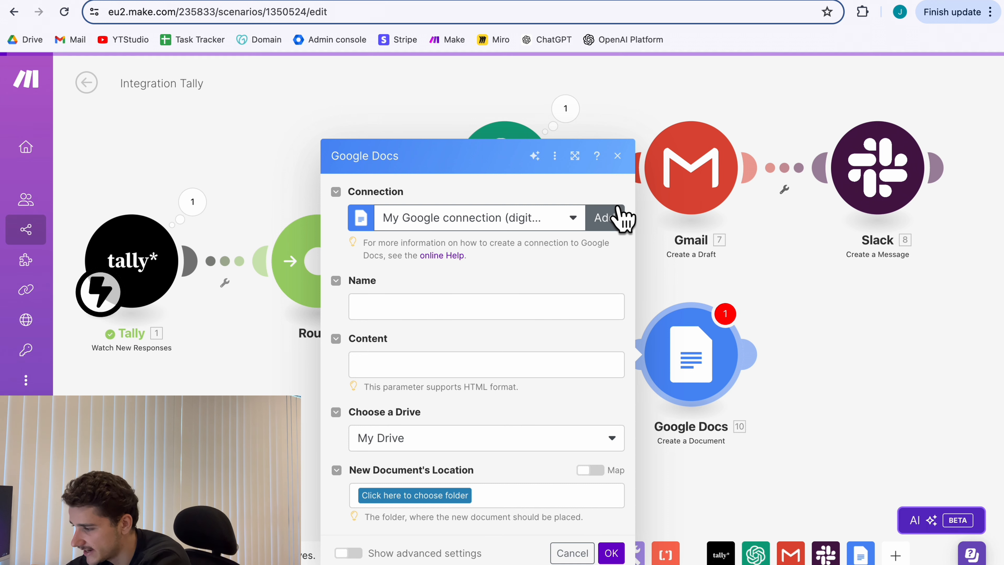
Paste the document name, map Content to the reply's Text value, and save to Automation Projects.
left_click(471, 303)
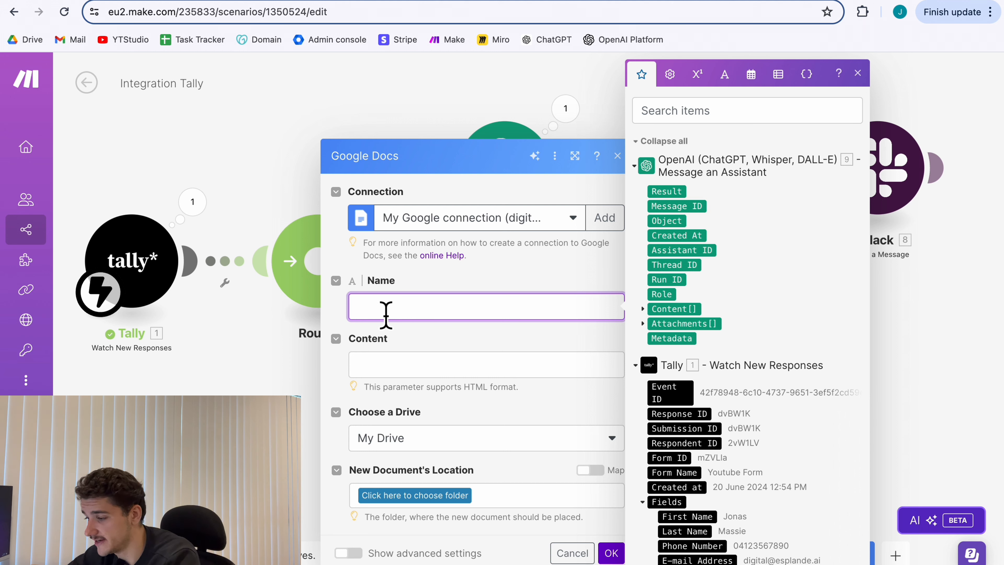
type("Opportunity #1. Response ID 1. Fields: First Name | Prep meeting notes")
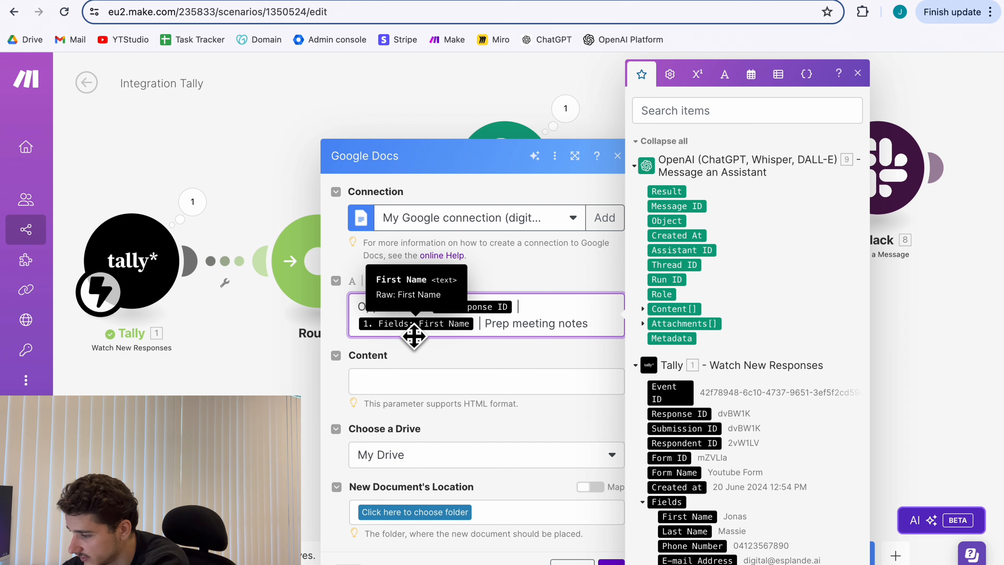
scroll(712, 542, "down", 1)
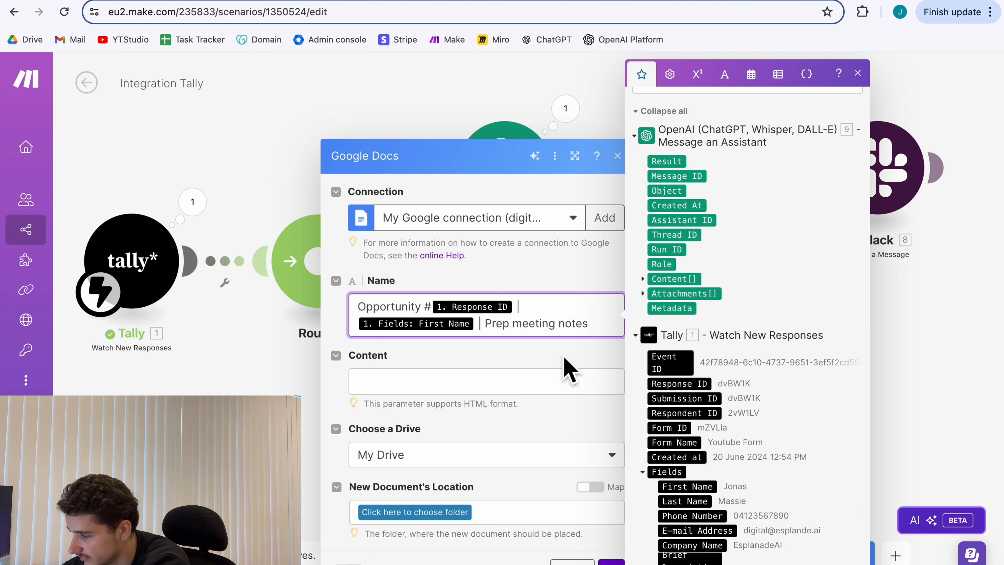
left_click(421, 376)
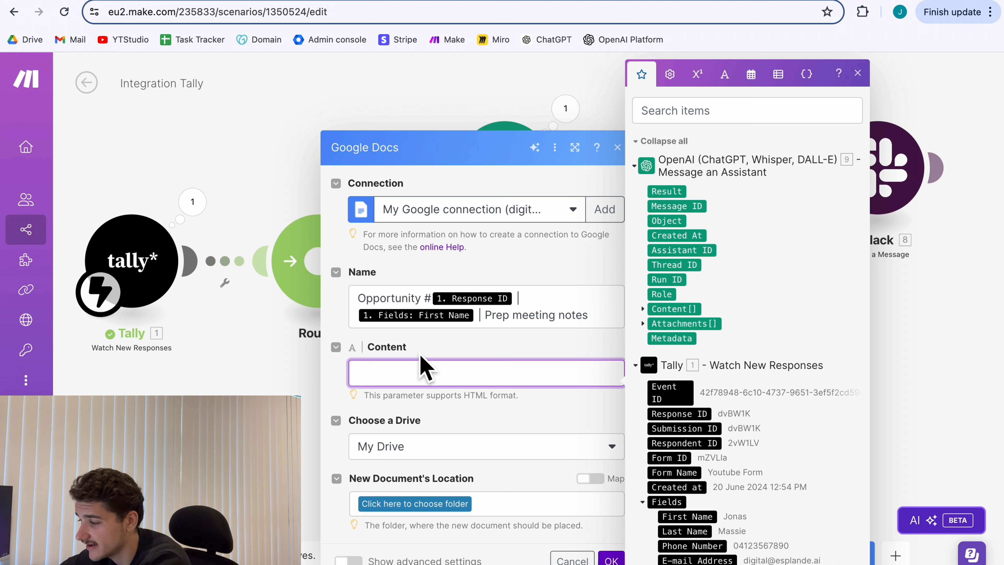
left_click(642, 309)
left_click(654, 338)
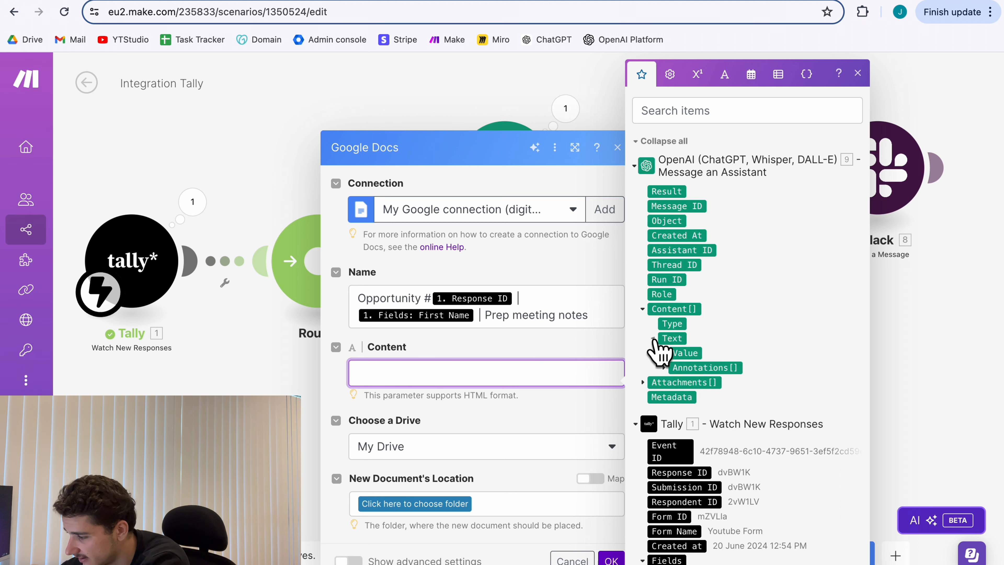
left_click(690, 354)
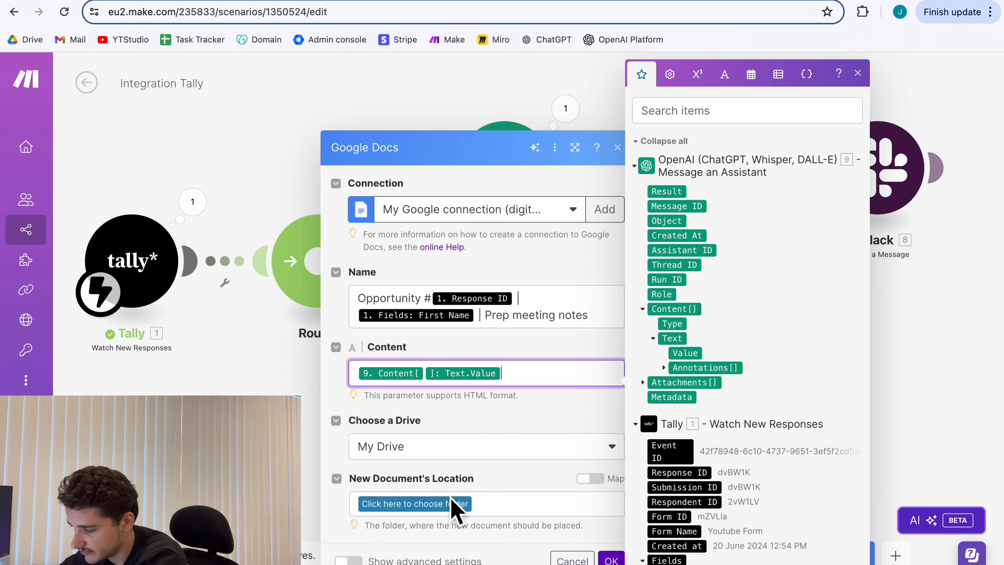
left_click(443, 508)
left_click(443, 504)
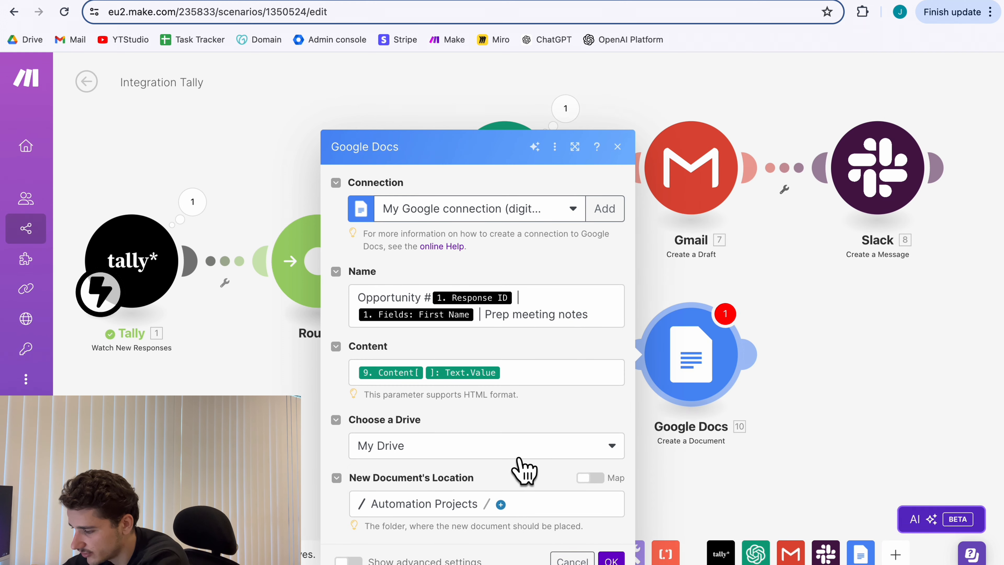
left_click(612, 559)
Add a Slack 'Create a Message' module after the Google Docs module.
left_click_drag(780, 478, 500, 462)
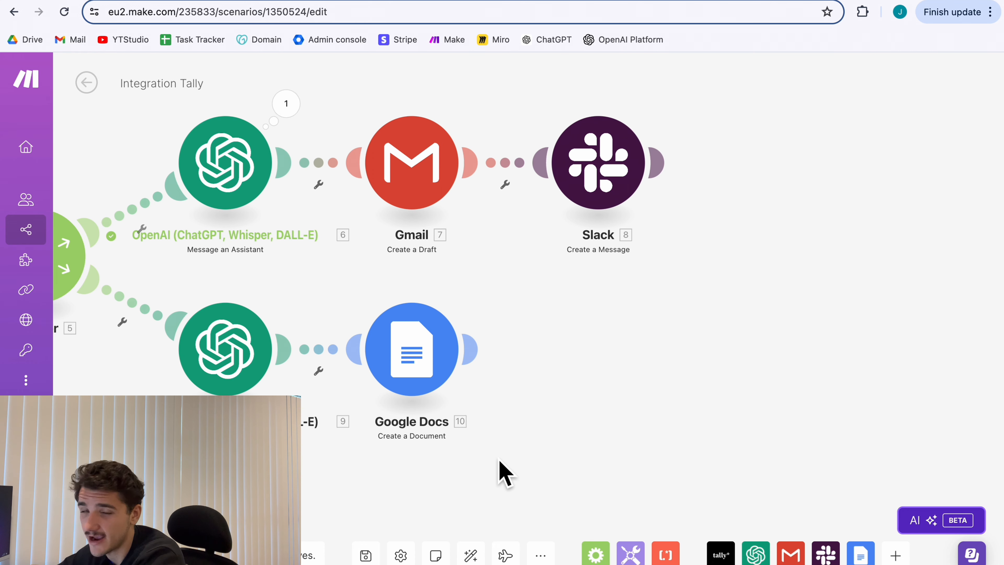
left_click(473, 350)
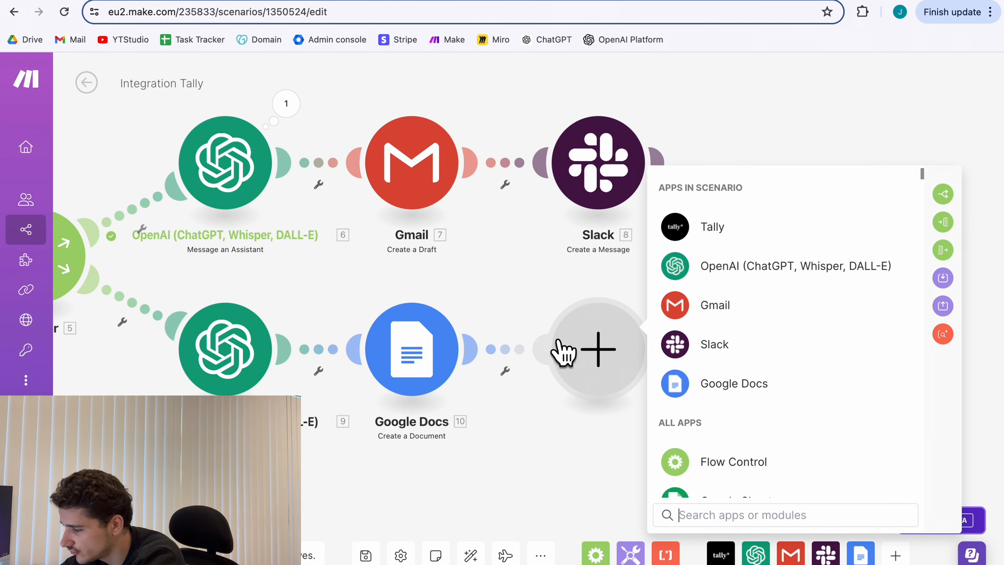
left_click(731, 347)
scroll(736, 358, "down", 3)
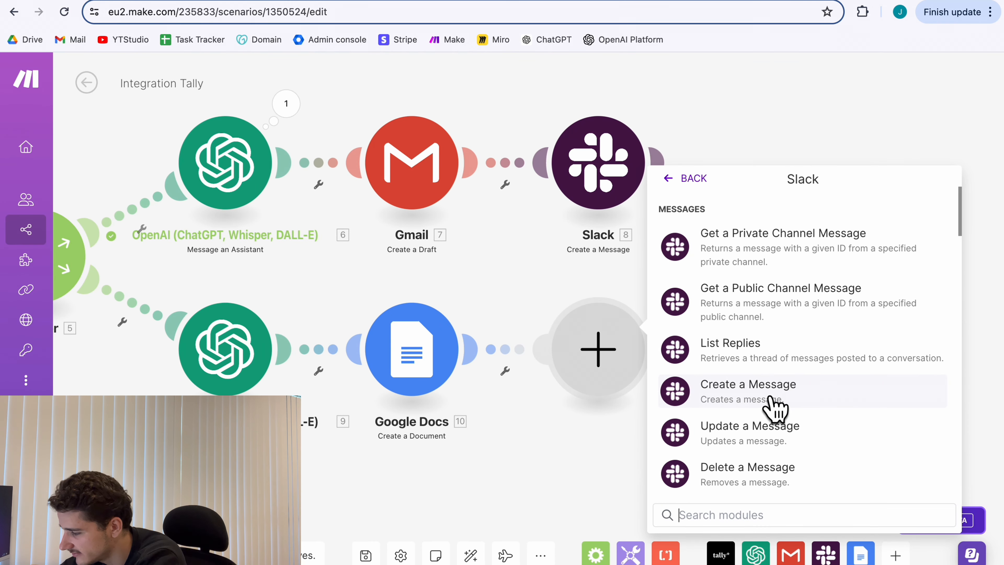
left_click(771, 399)
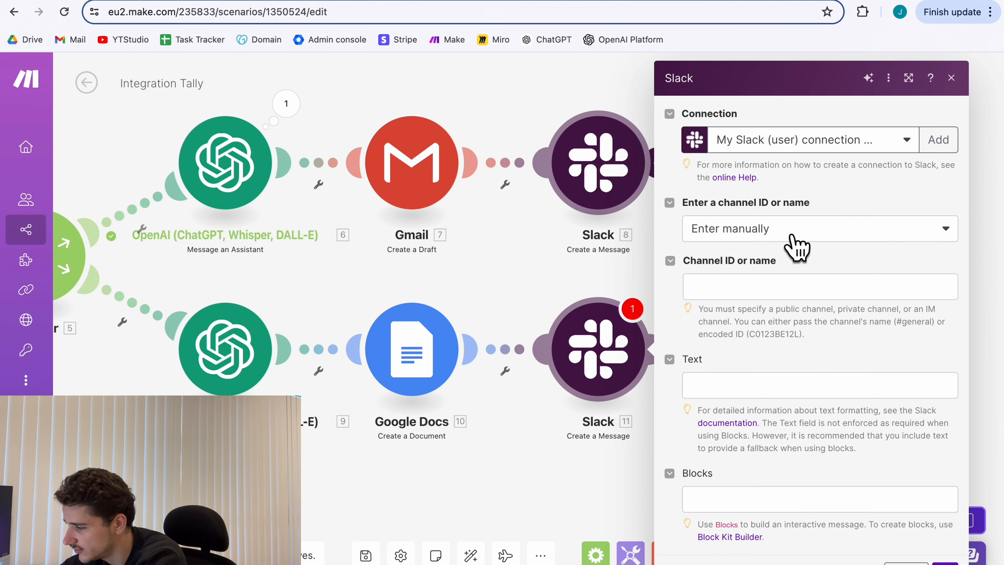
Set the Slack channel to Select from the list, public channel 'sales'.
left_click(785, 227)
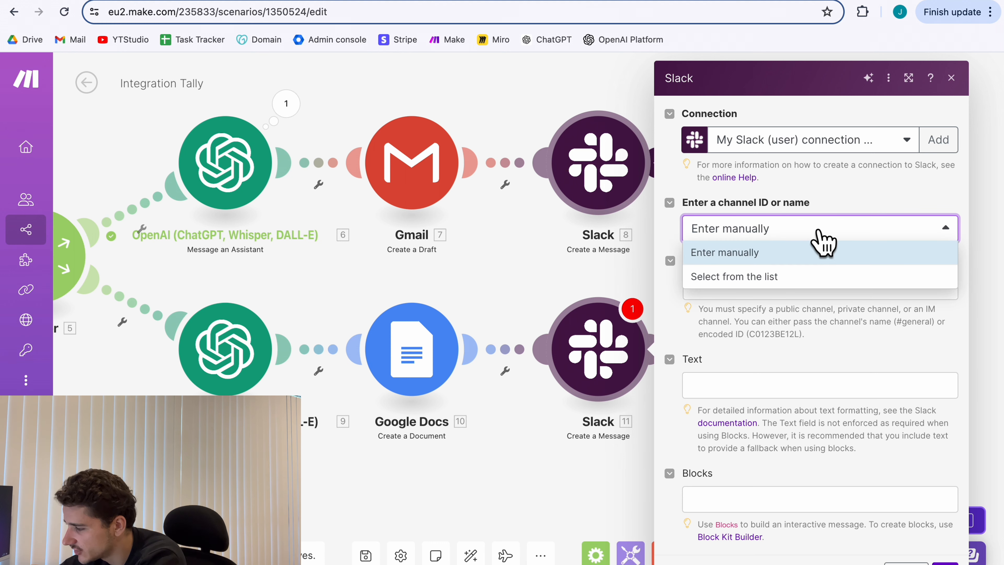
left_click(771, 278)
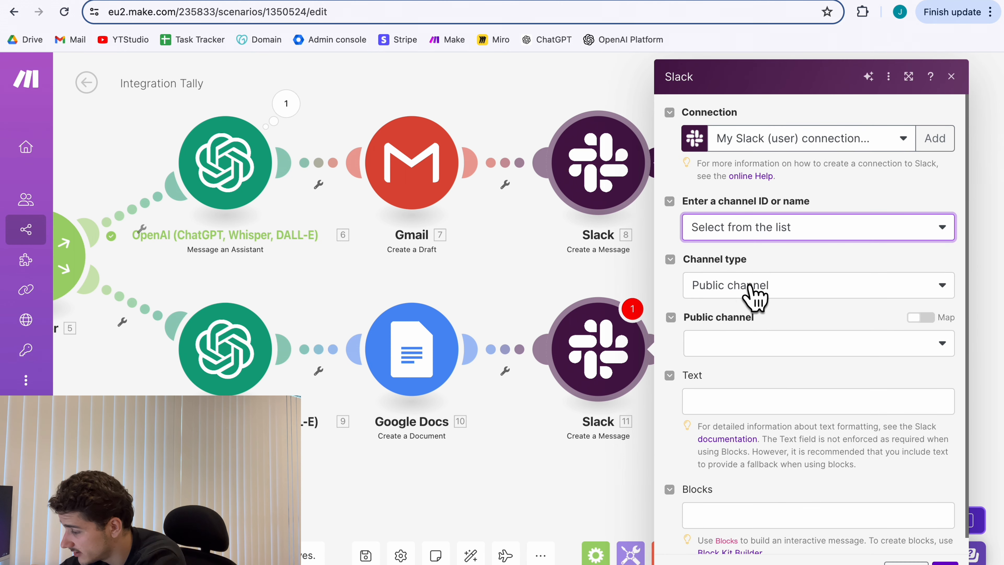
scroll(789, 316, "down", 1)
left_click(787, 326)
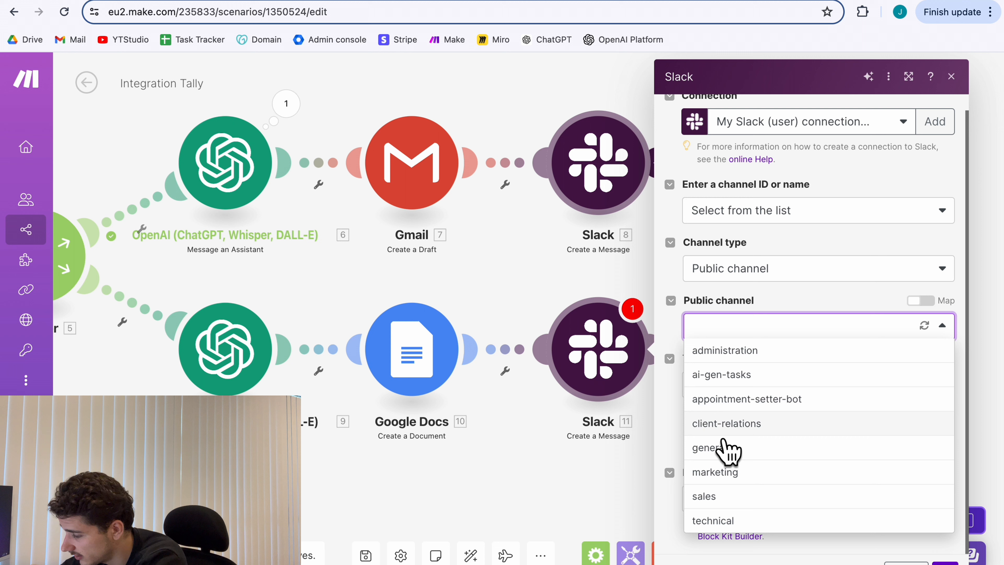
left_click(710, 496)
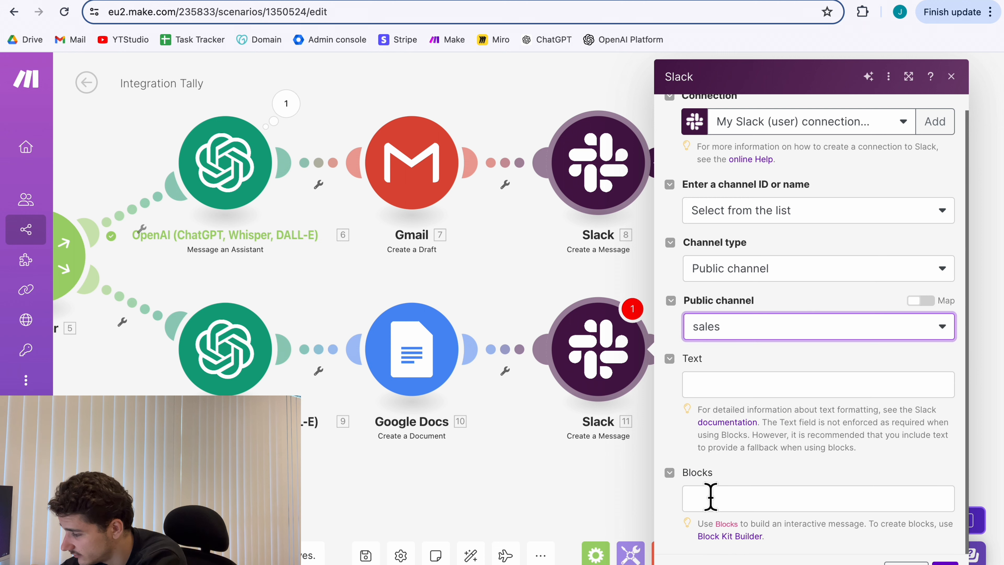
left_click(776, 395)
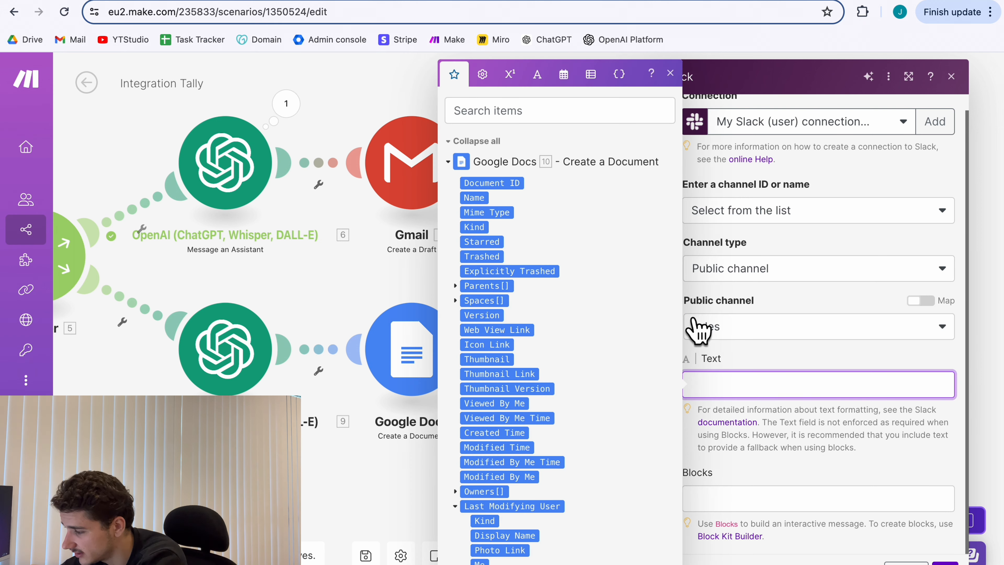
Paste the report text into the Slack message and insert the Google Doc's Web View Link.
type("*New Submission Report* *Project: 1.fields.`Company Name`* *Lead: 1.fields.`First Name` 1.fields.`Last Name`*  Please see meeting details and project outline:")
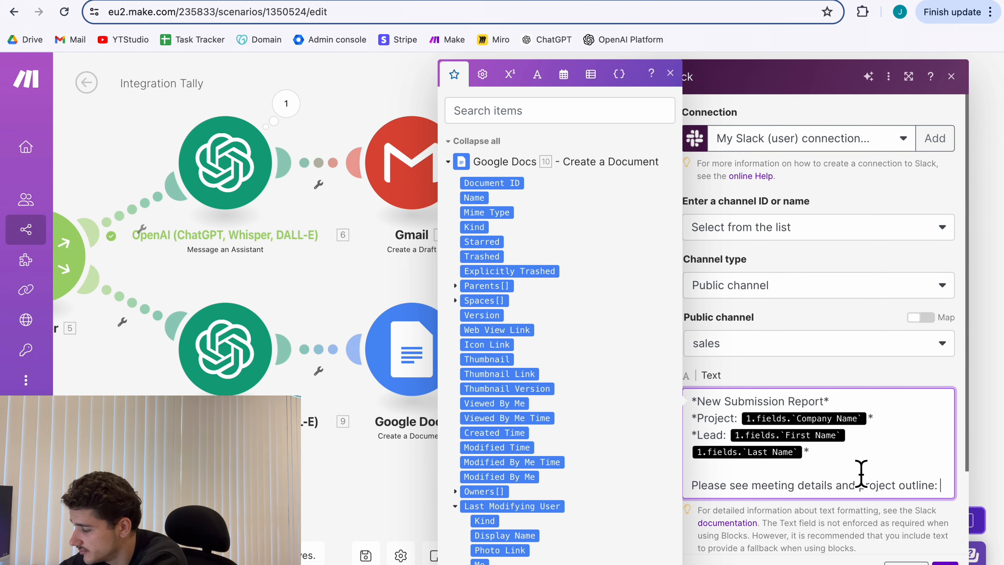
scroll(861, 473, "down", 1)
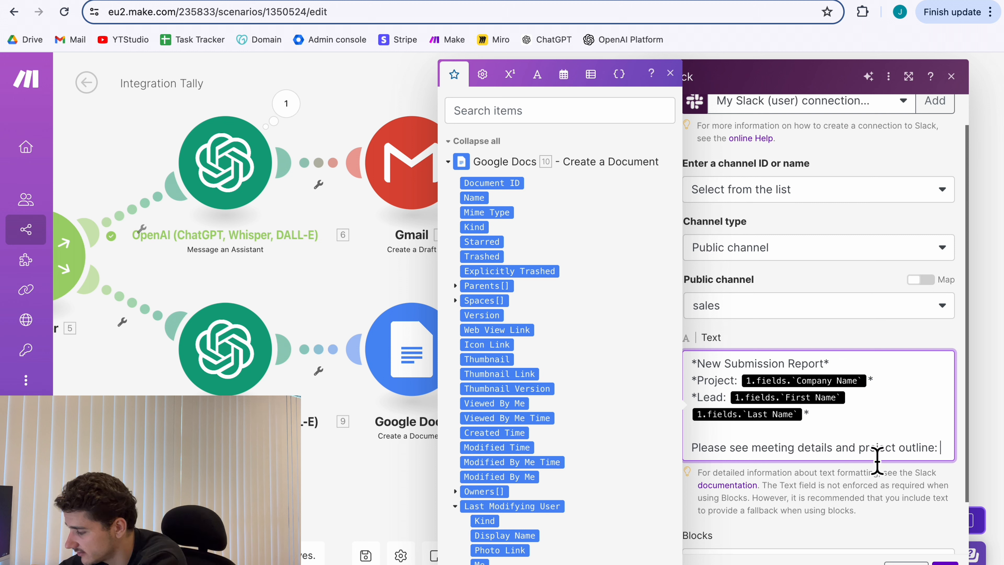
key("Return")
key("Return")
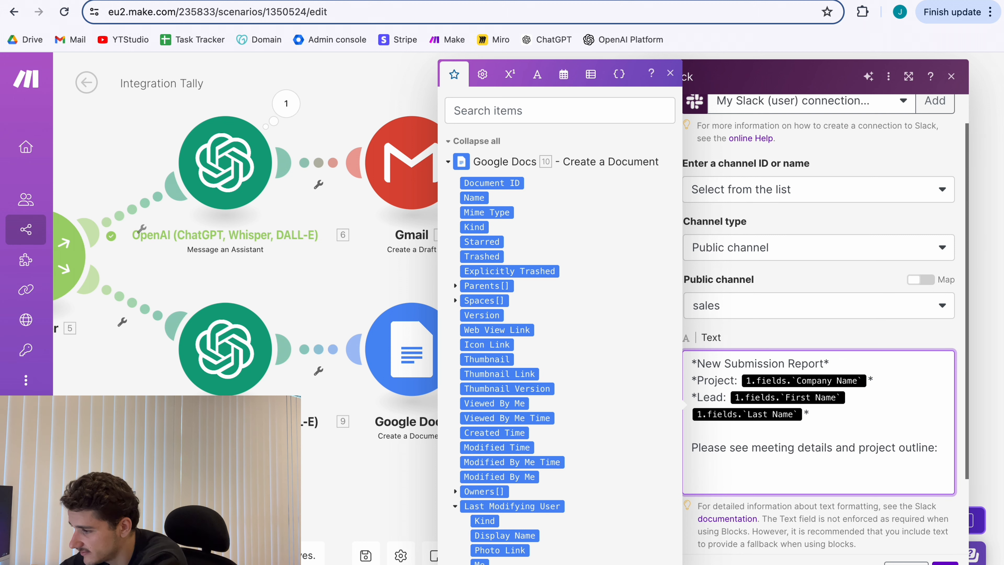
scroll(630, 370, "down", 1)
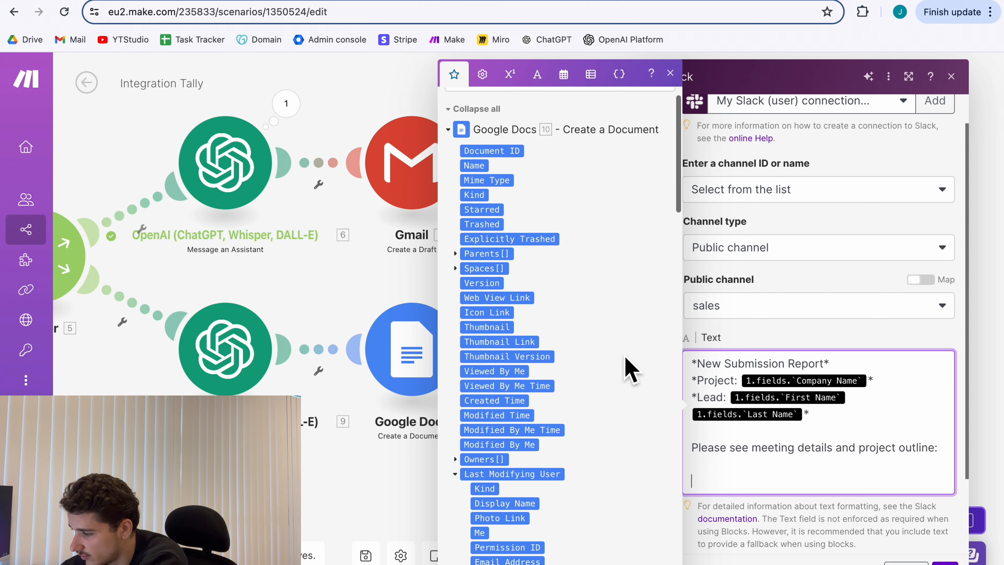
left_click(510, 302)
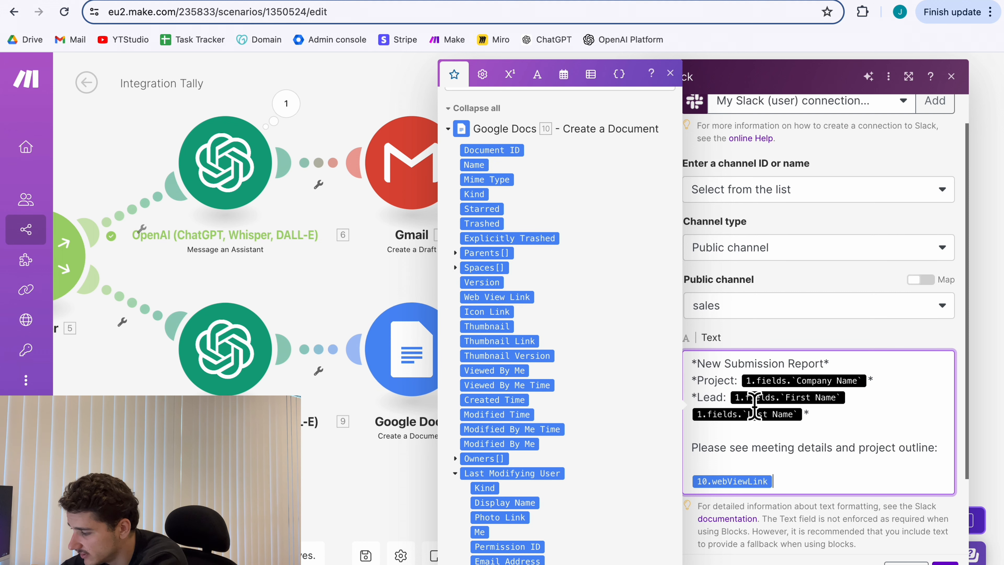
scroll(792, 442, "down", 1)
key("Return")
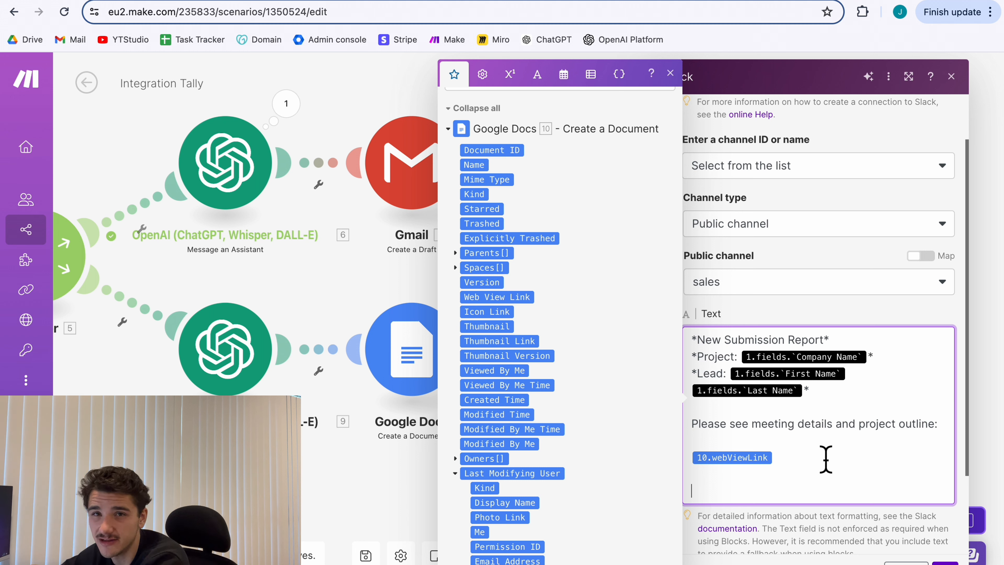
Append the Status section mentioning client-relations and close the Slack module settings.
scroll(826, 459, "down", 1)
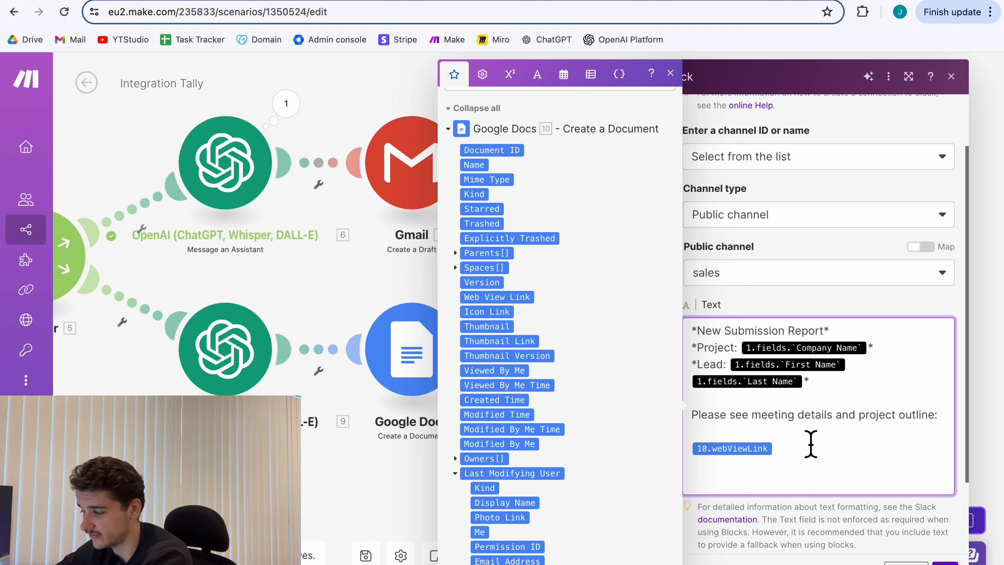
type("*Status* @client-relations has been informed of the submission and has a response email drafted.")
scroll(852, 489, "down", 2)
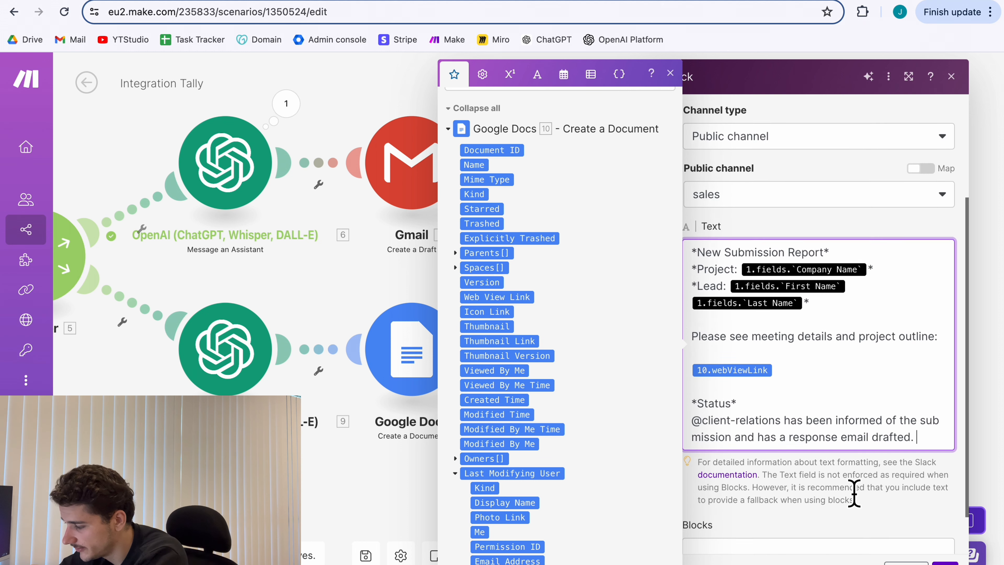
scroll(832, 421, "down", 1)
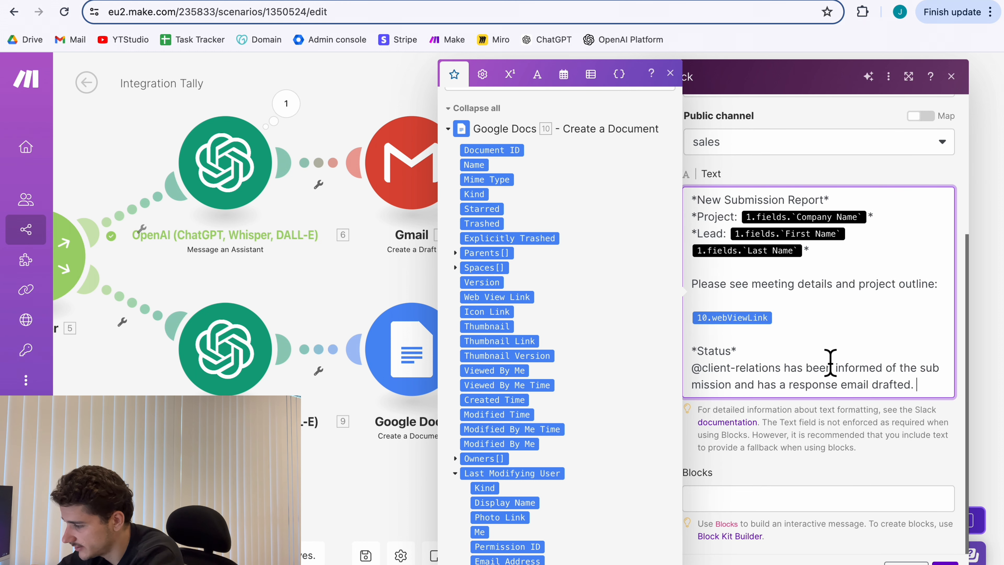
scroll(827, 326, "up", 1)
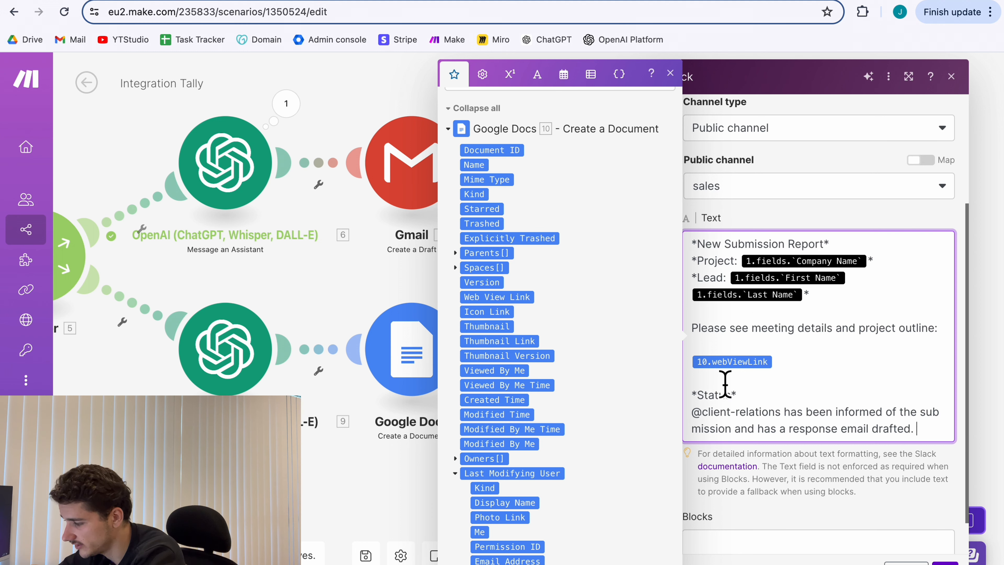
scroll(848, 460, "down", 1)
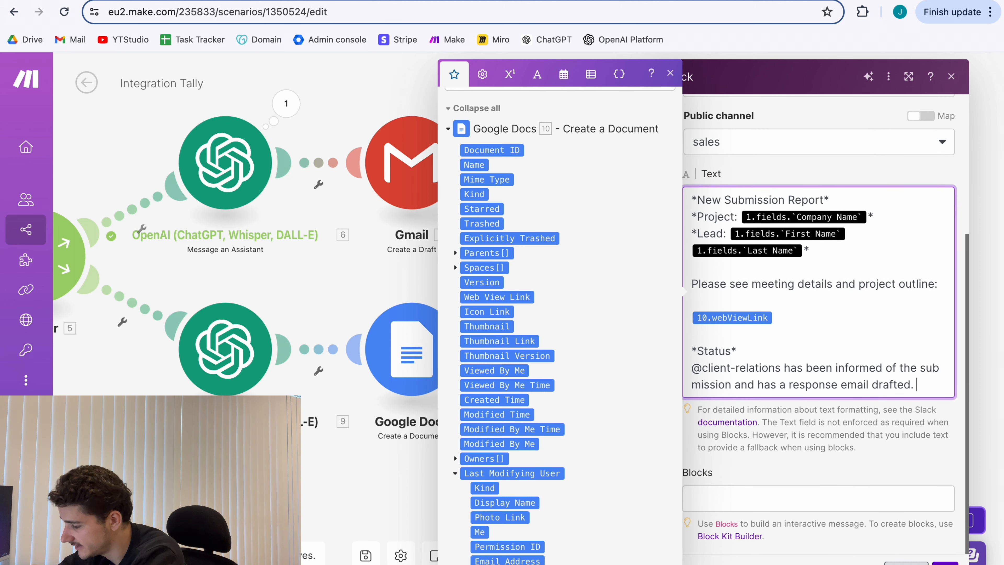
left_click(945, 564)
left_click_drag(809, 348, 934, 347)
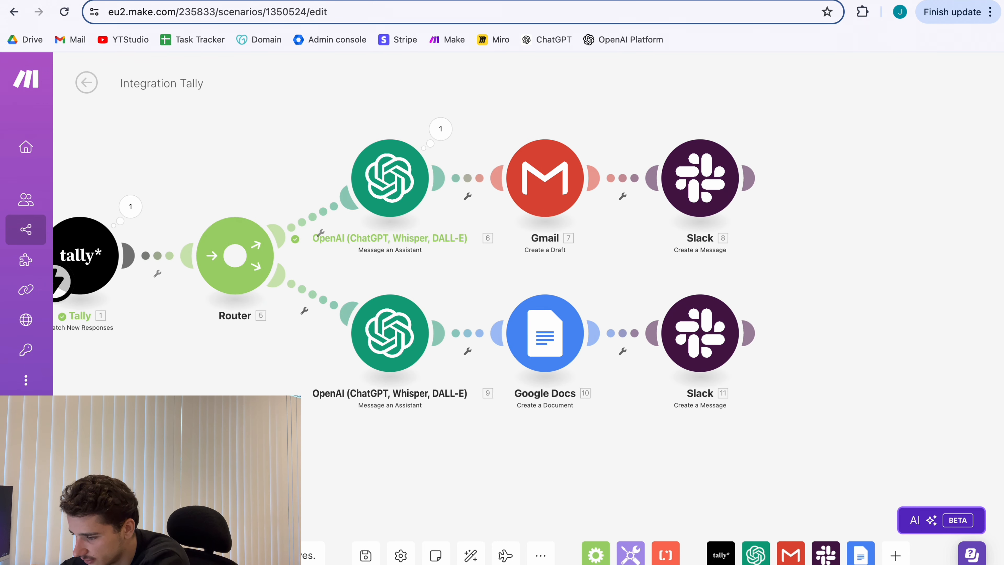
Submit a Tally test form and confirm every module in both branches succeeds.
left_click_drag(223, 456, 341, 456)
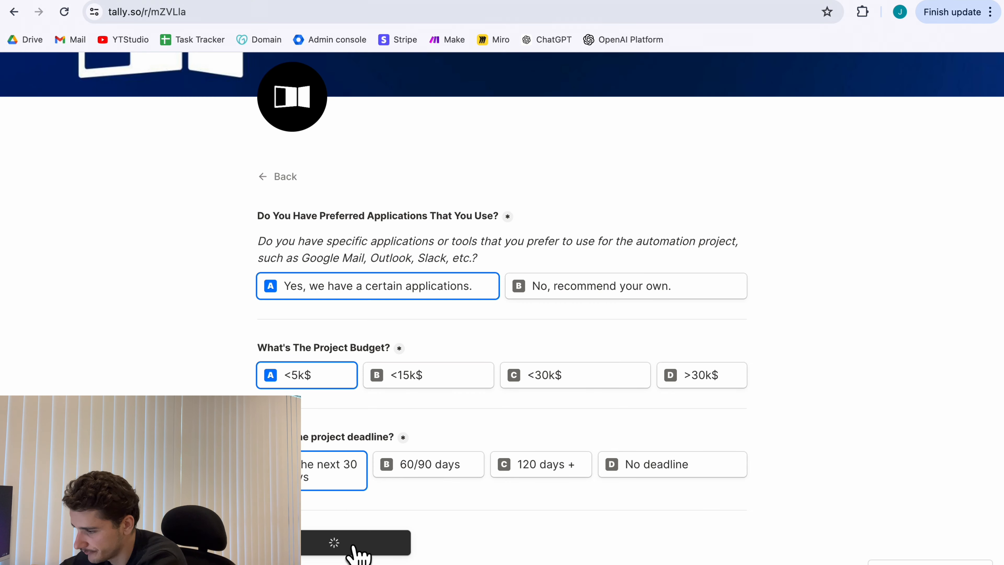
left_click(352, 548)
left_click(721, 0)
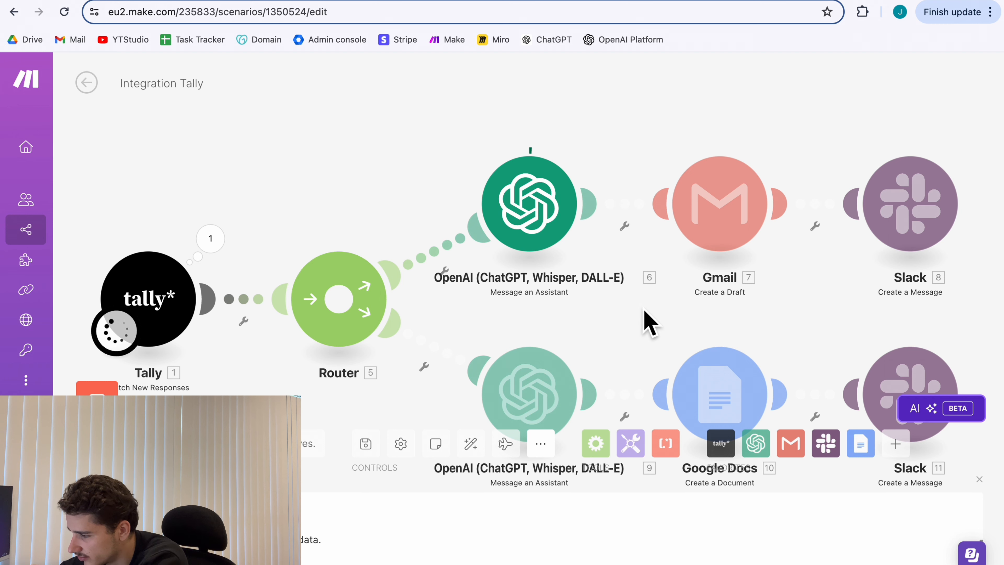
left_click_drag(644, 310, 607, 288)
left_click(980, 480)
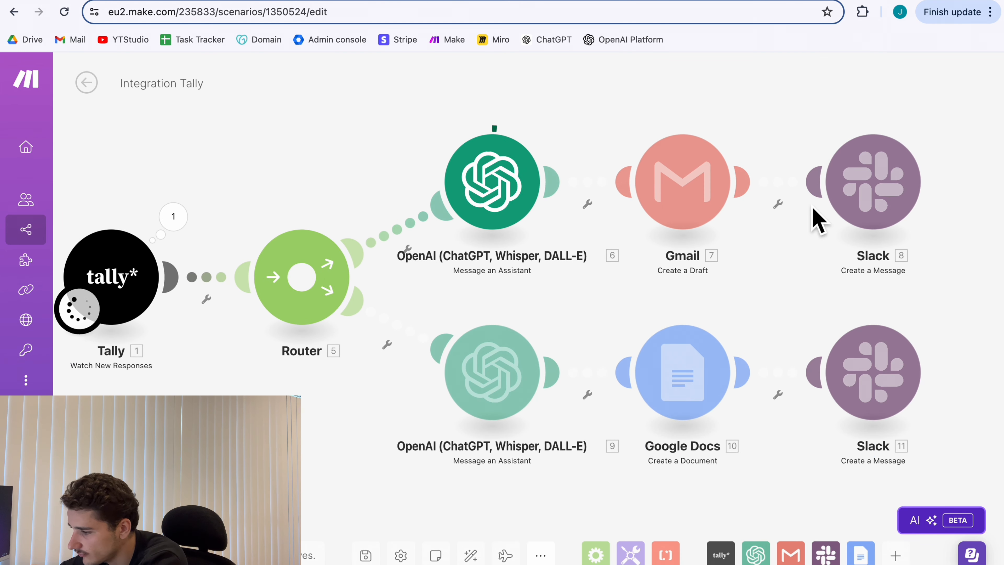
left_click_drag(781, 278, 779, 263)
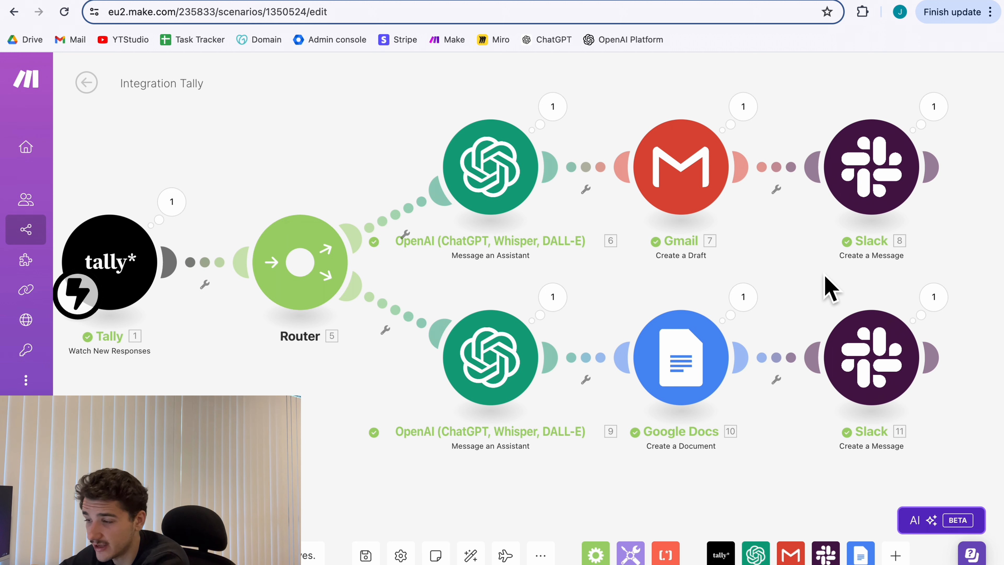
Open the meeting notes Google Doc linked in the #sales New Submission Report.
key("ctrl+Tab")
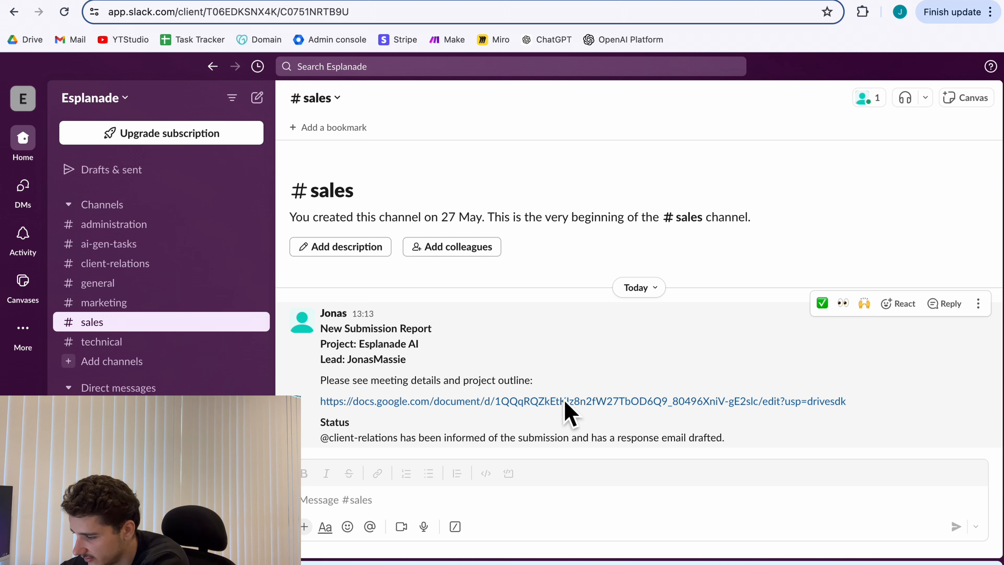
left_click(556, 407)
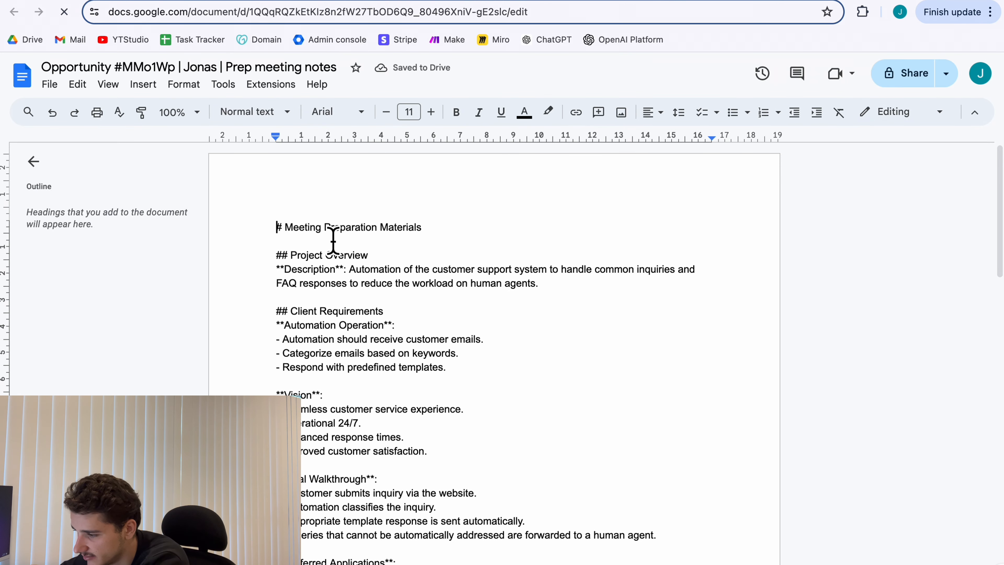
Read through the generated Prep meeting notes, then go to Slack's #client-relations channel.
scroll(541, 372, "down", 5)
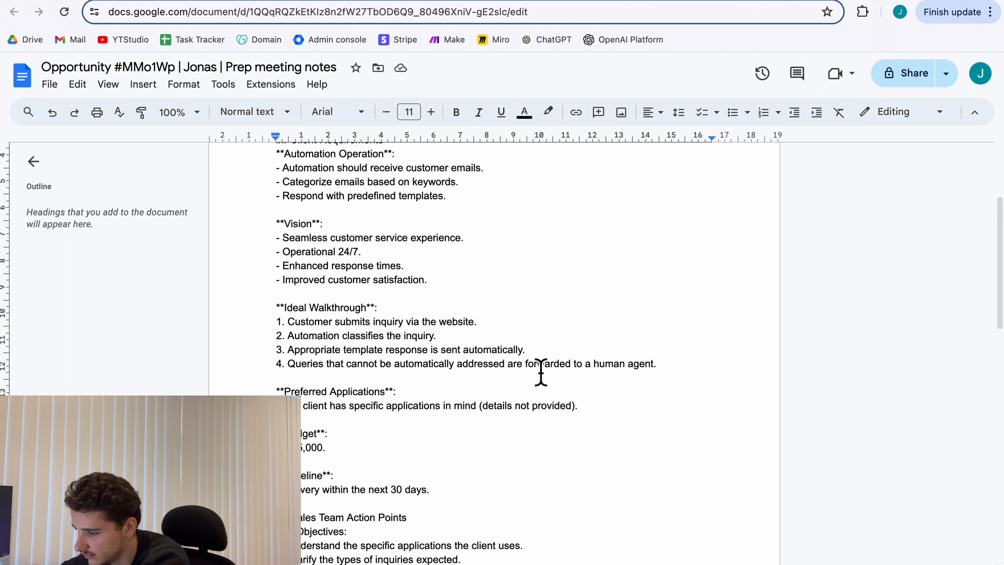
scroll(360, 242, "up", 3)
scroll(360, 241, "down", 10)
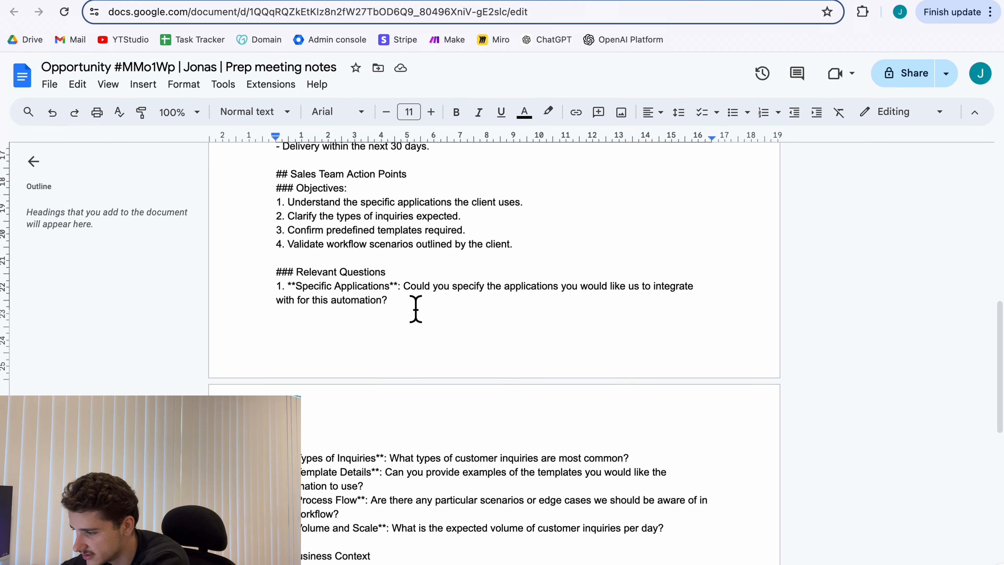
scroll(415, 307, "down", 1)
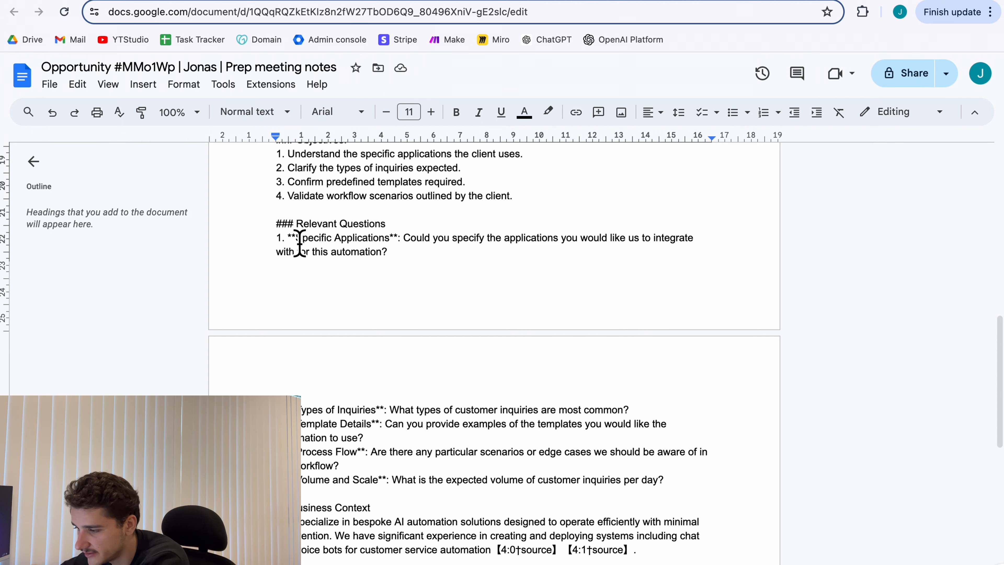
scroll(348, 308, "down", 1)
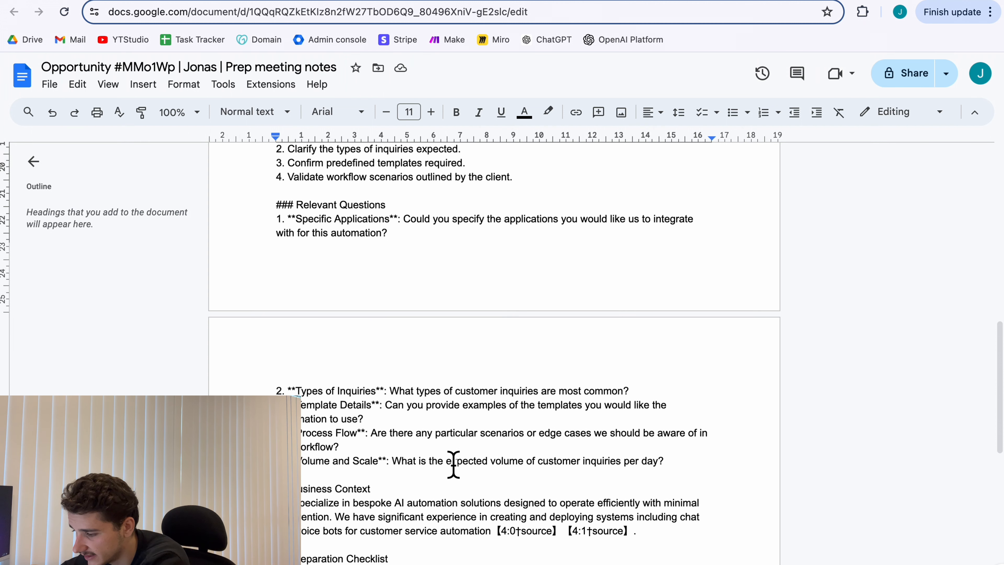
scroll(387, 318, "up", 6)
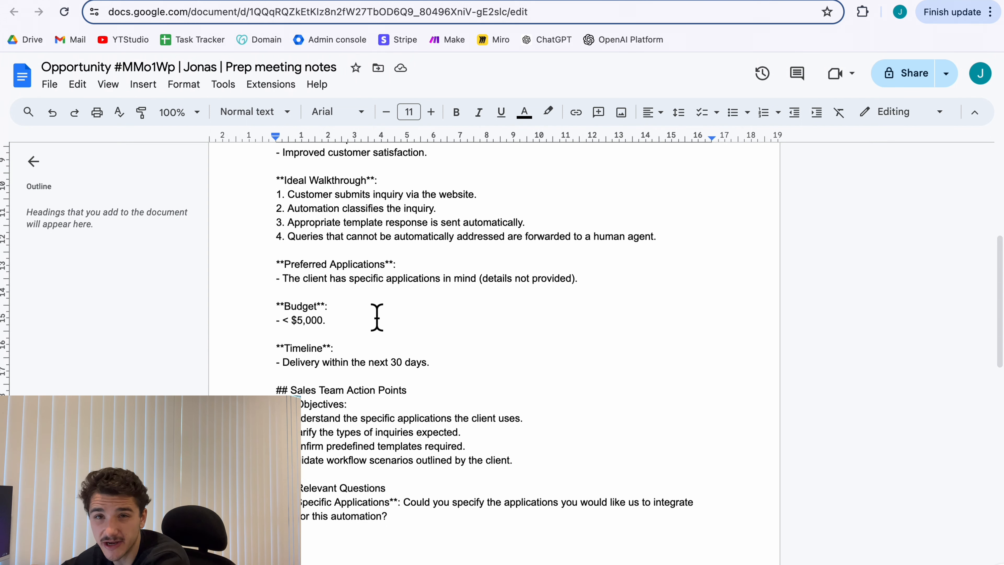
left_click(61, 1)
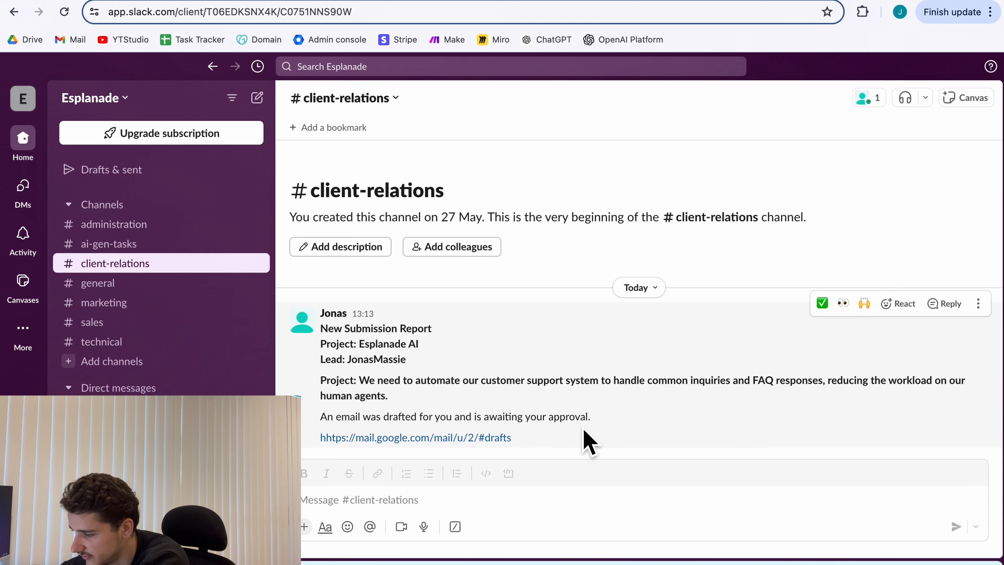
Follow the #client-relations drafts link and view the drafted response email in Gmail.
left_click(462, 438)
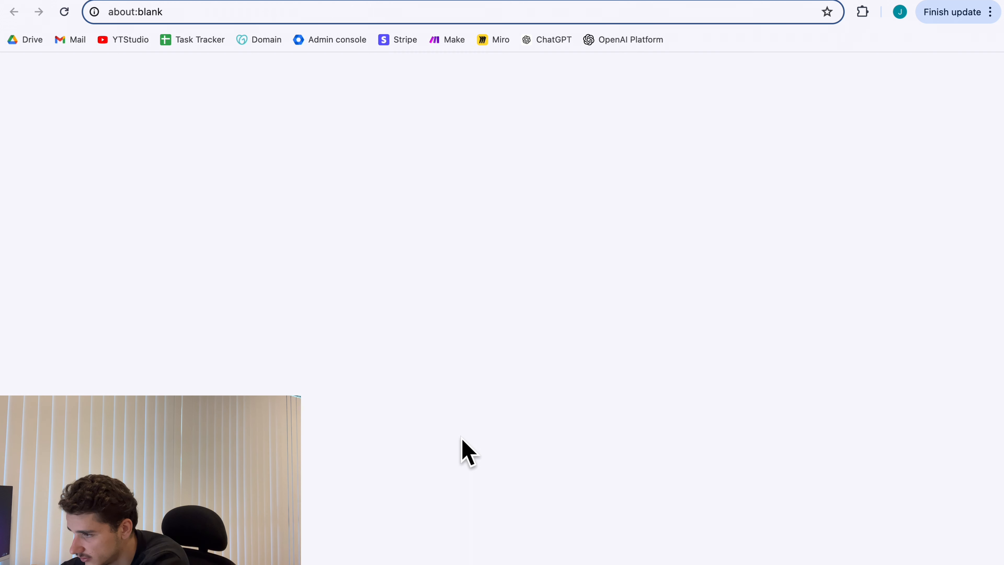
left_click(542, 184)
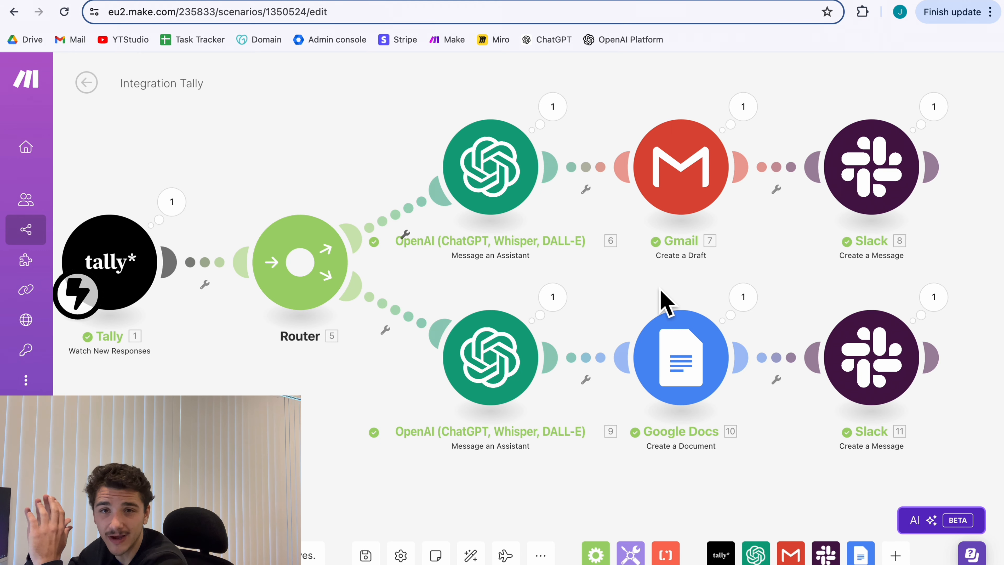
scroll(661, 289, "down", 1)
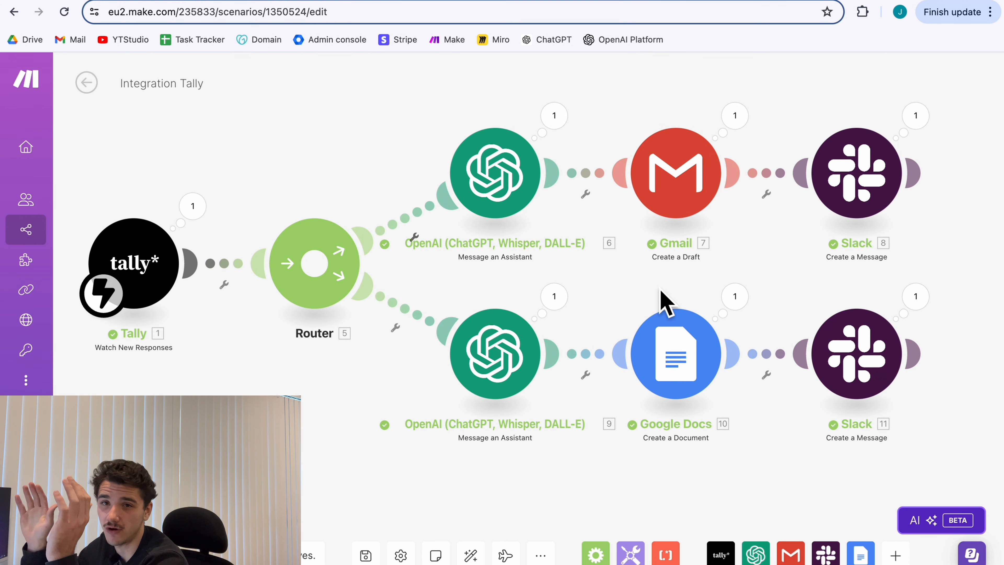